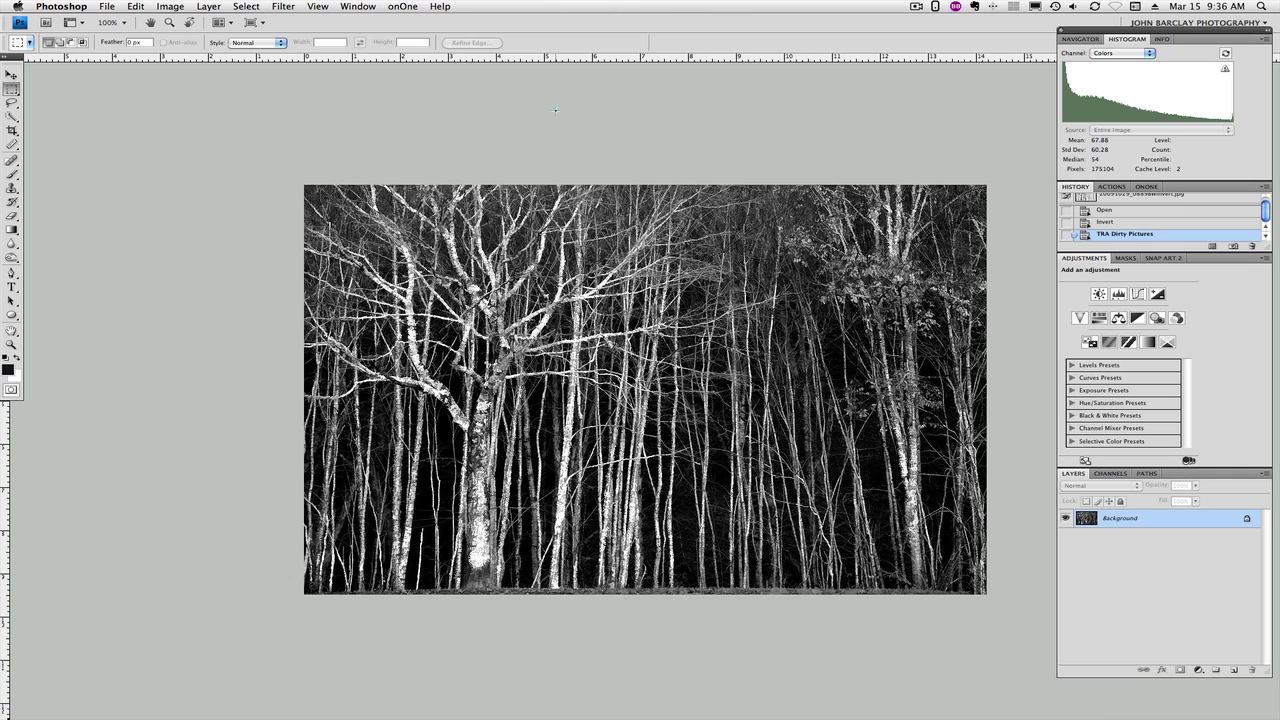
# Launch the Totally Rad – Dirty Pictures filter from the bottom of the Filter menu
pyautogui.click(283, 7)
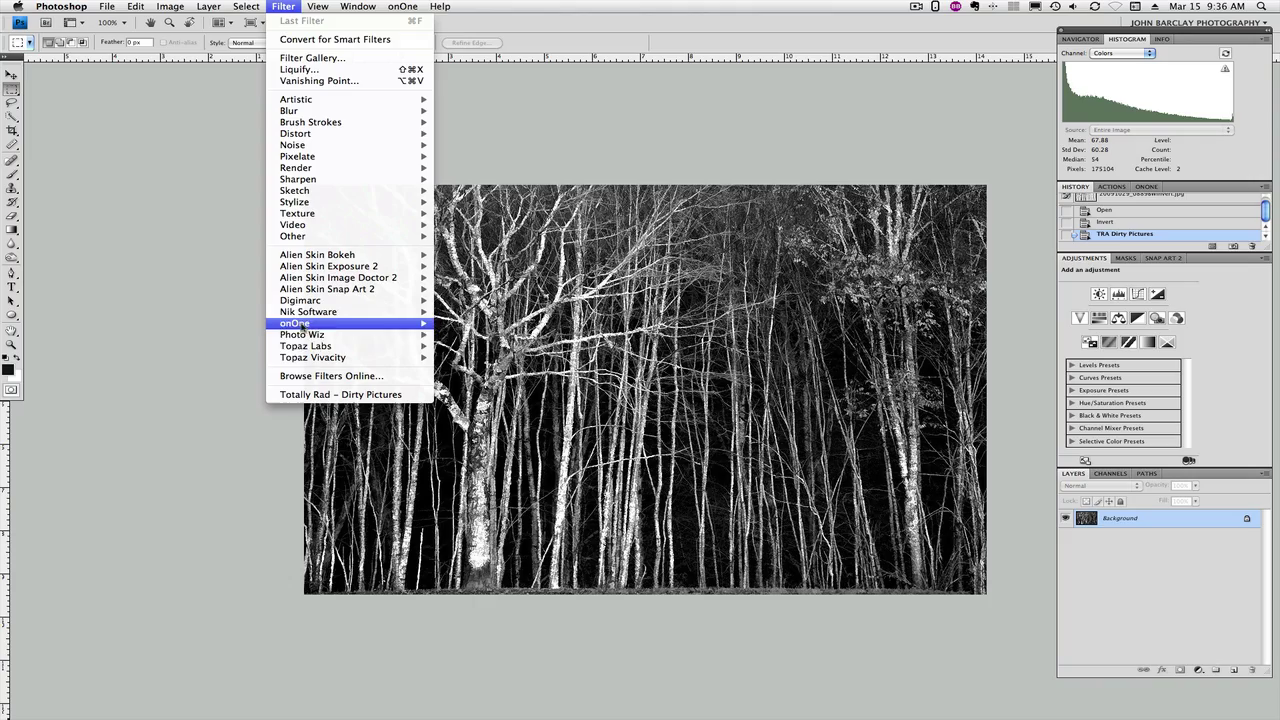
pyautogui.moveTo(302, 340)
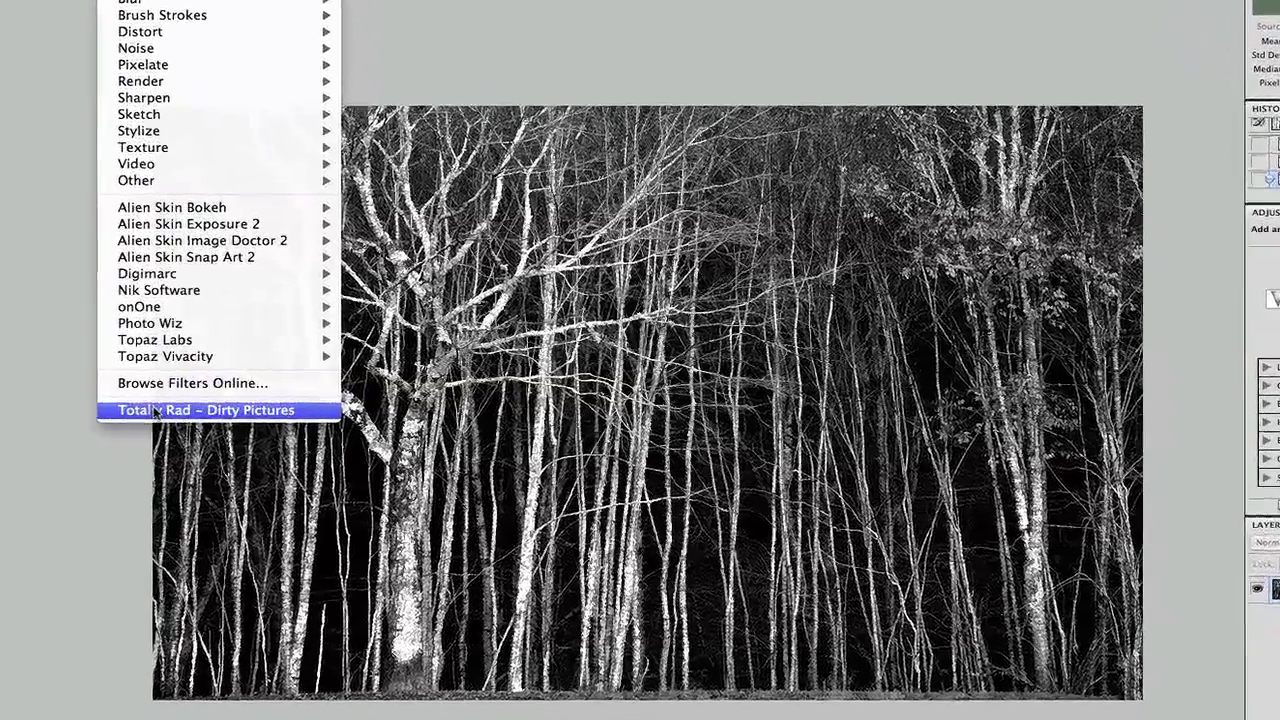
pyautogui.click(218, 405)
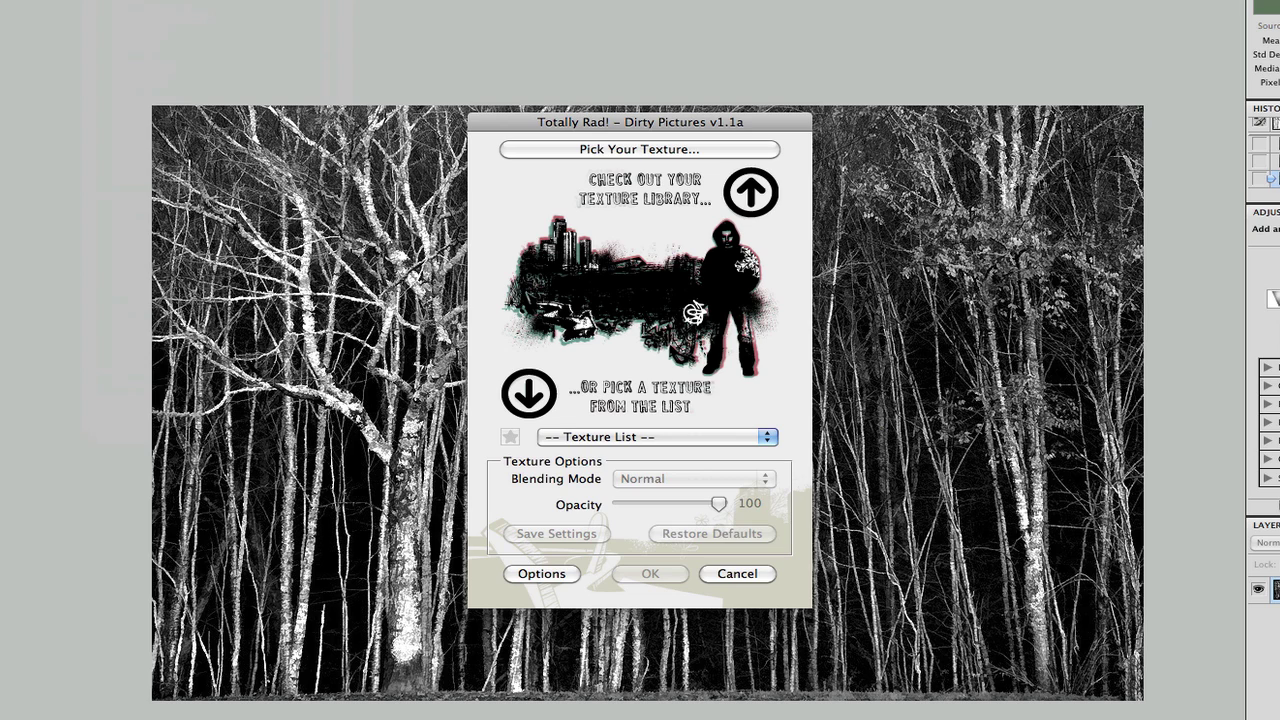
pyautogui.click(762, 437)
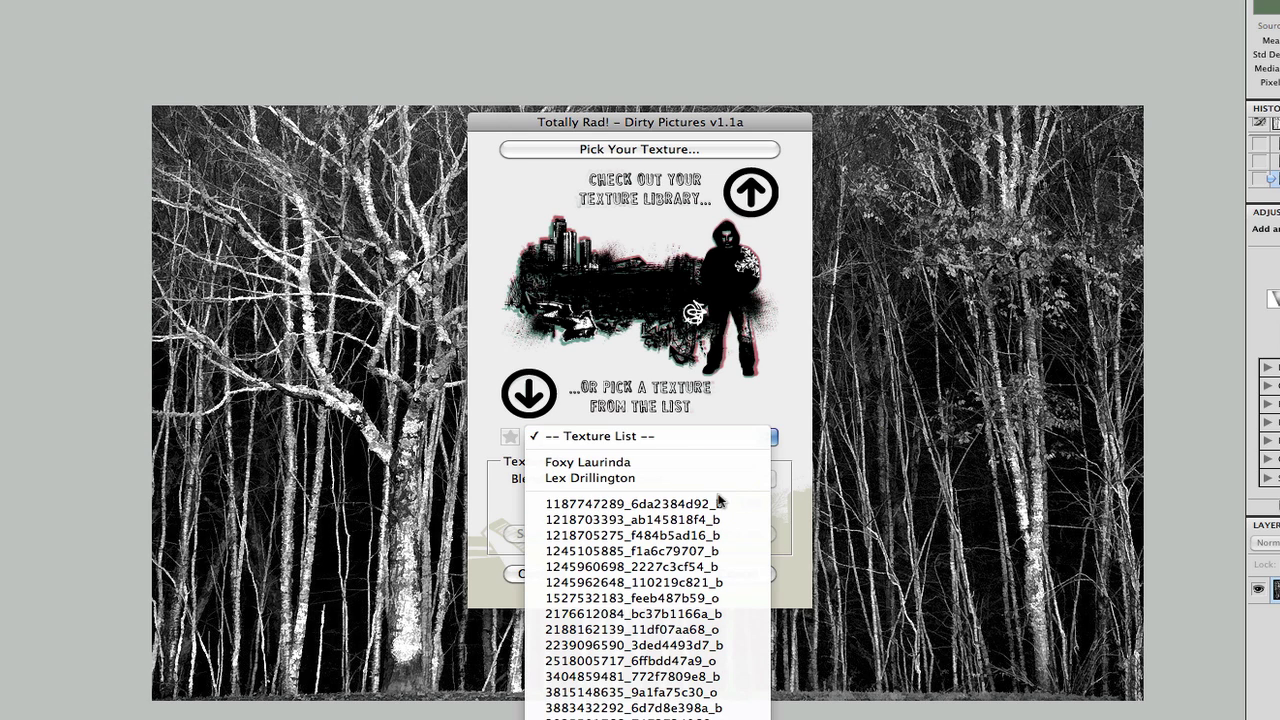
pyautogui.click(767, 390)
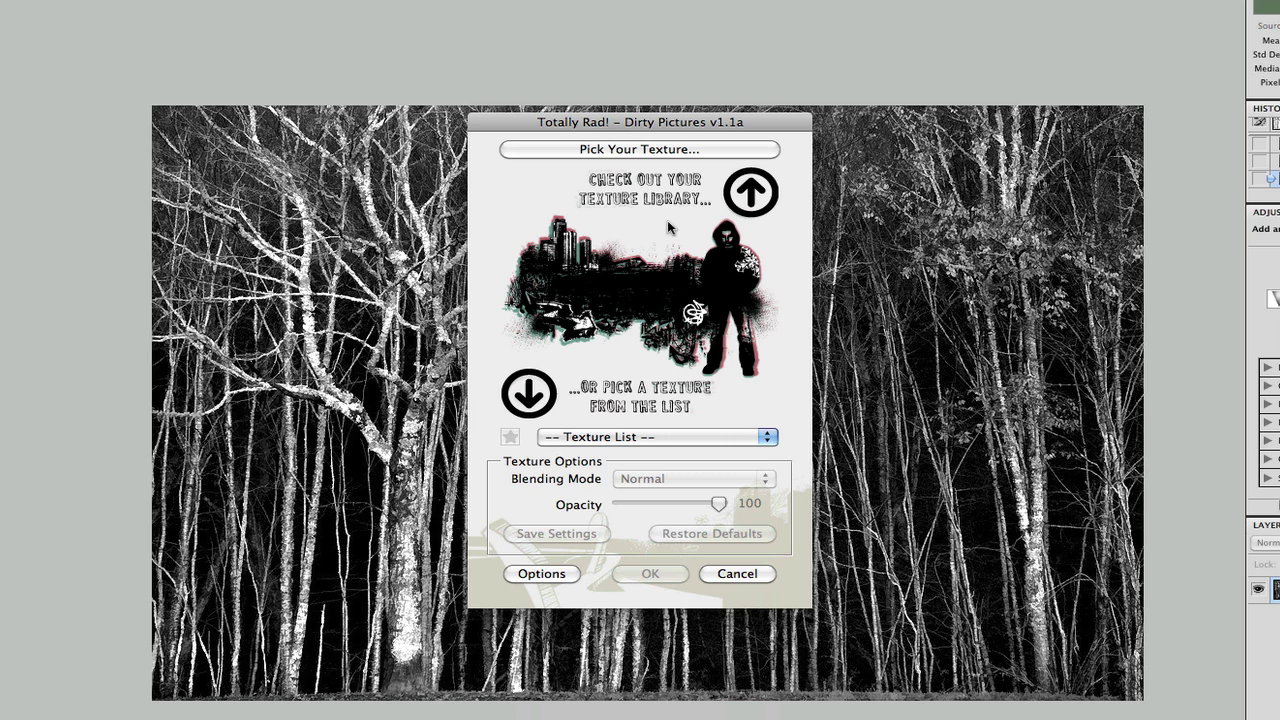
pyautogui.click(665, 148)
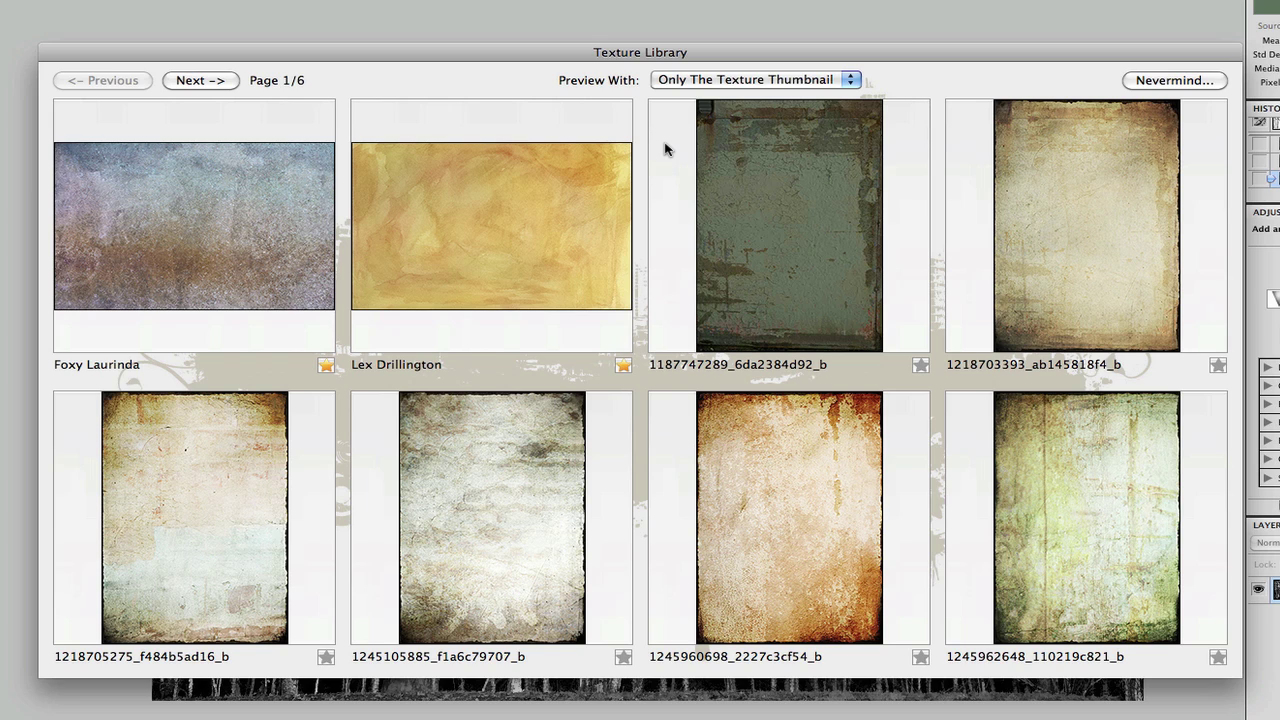
pyautogui.click(212, 84)
pyautogui.click(212, 84)
pyautogui.click(212, 84)
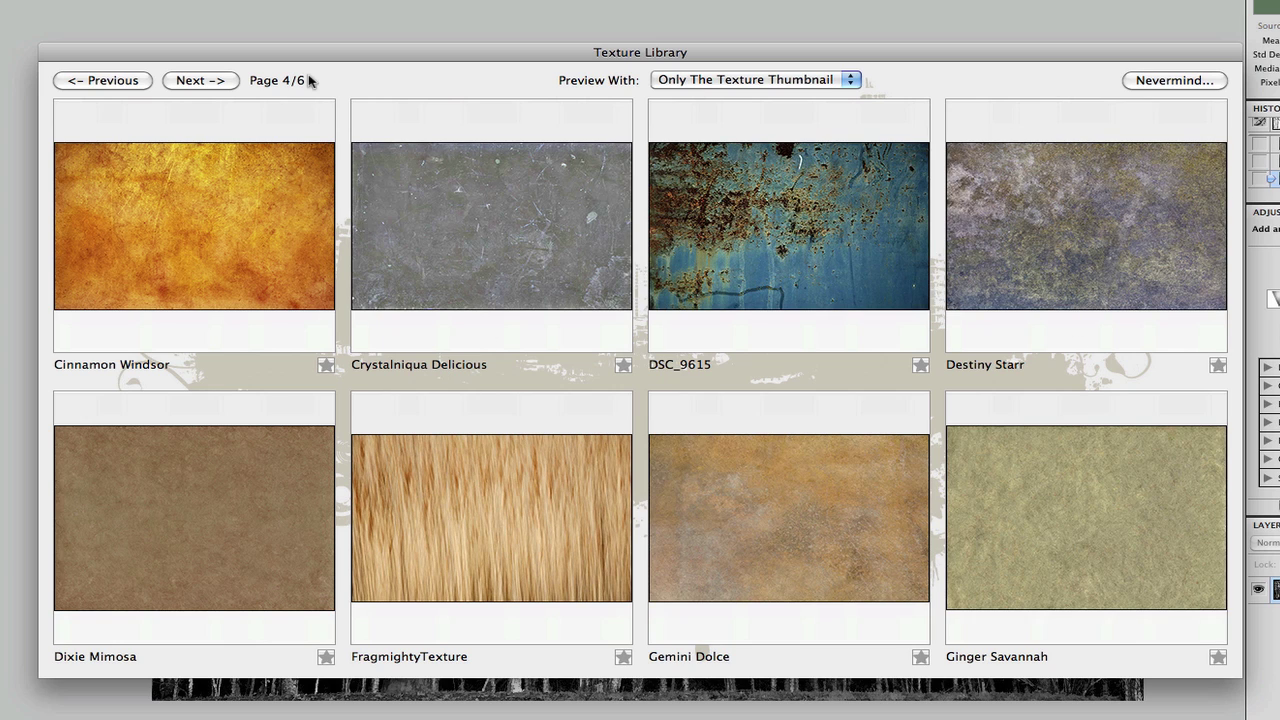
pyautogui.click(1167, 78)
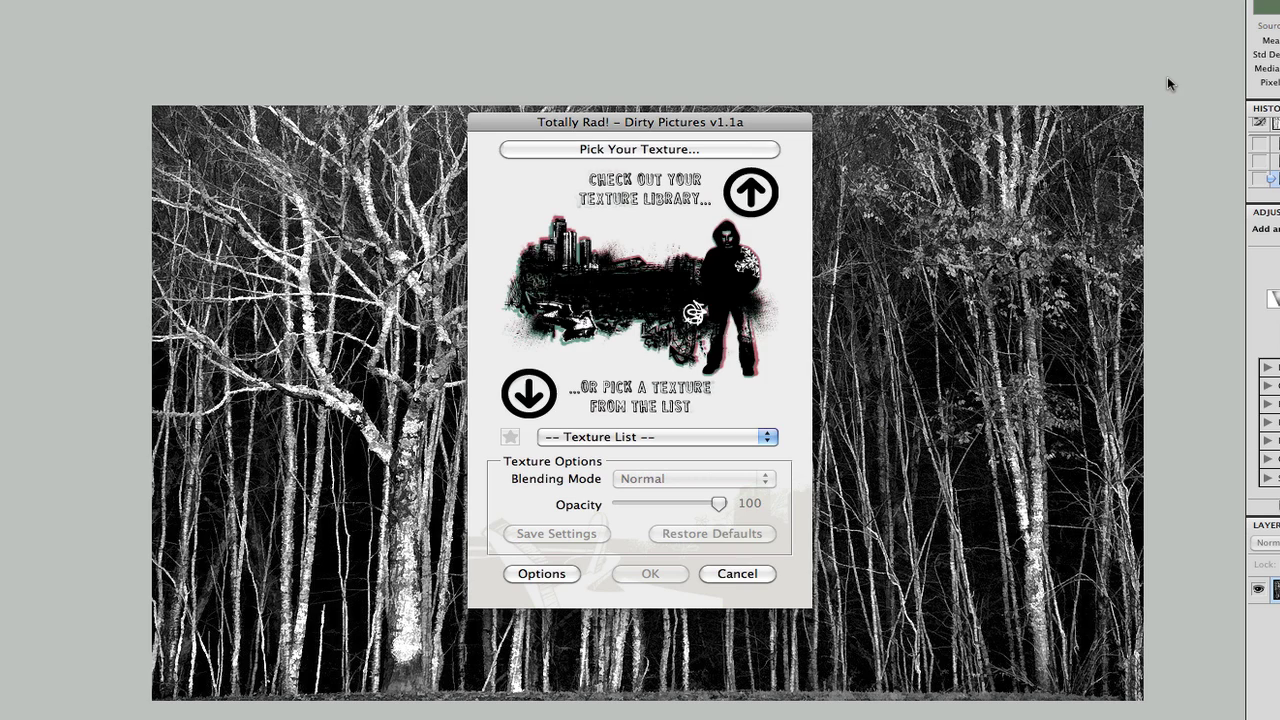
pyautogui.click(545, 574)
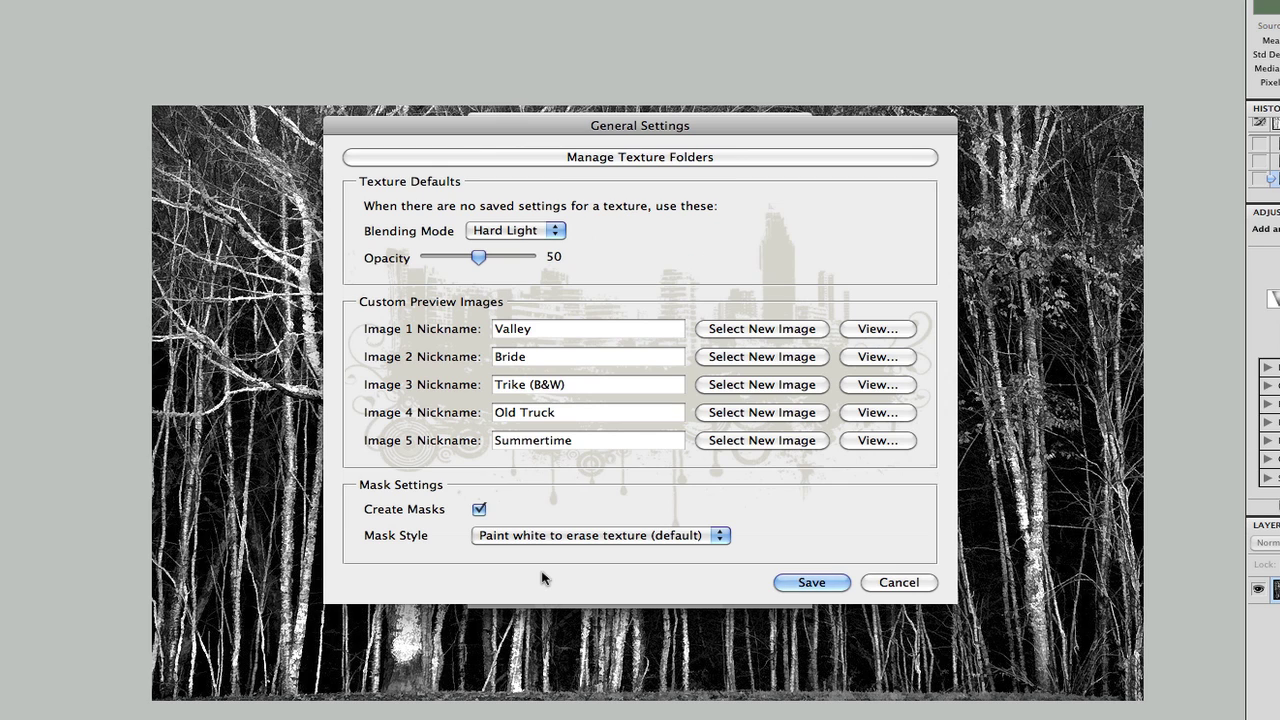
pyautogui.click(621, 158)
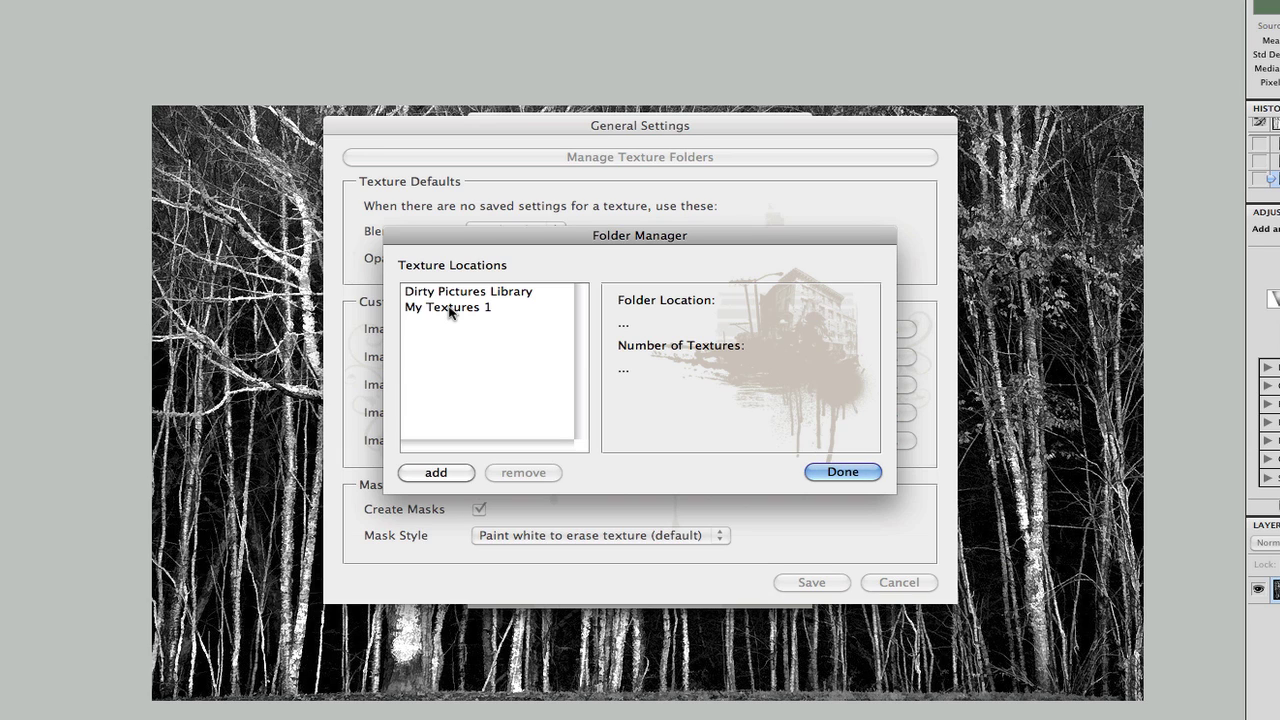
pyautogui.click(843, 472)
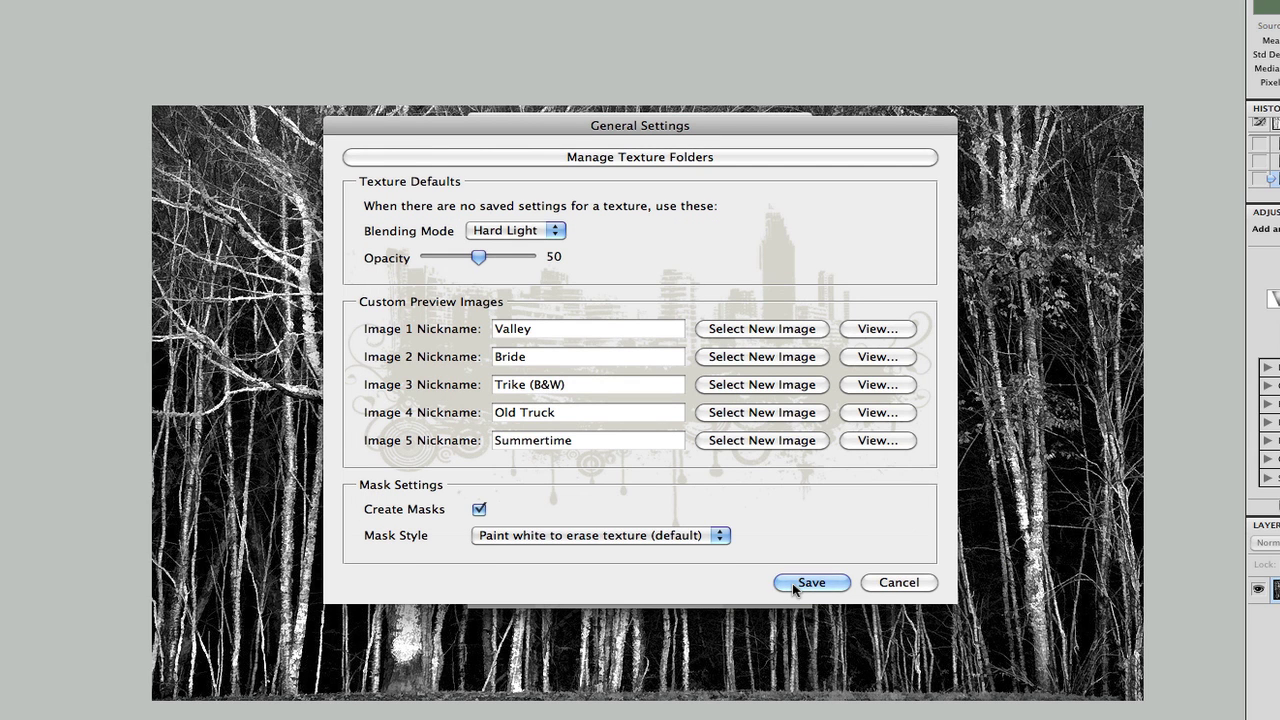
pyautogui.click(876, 584)
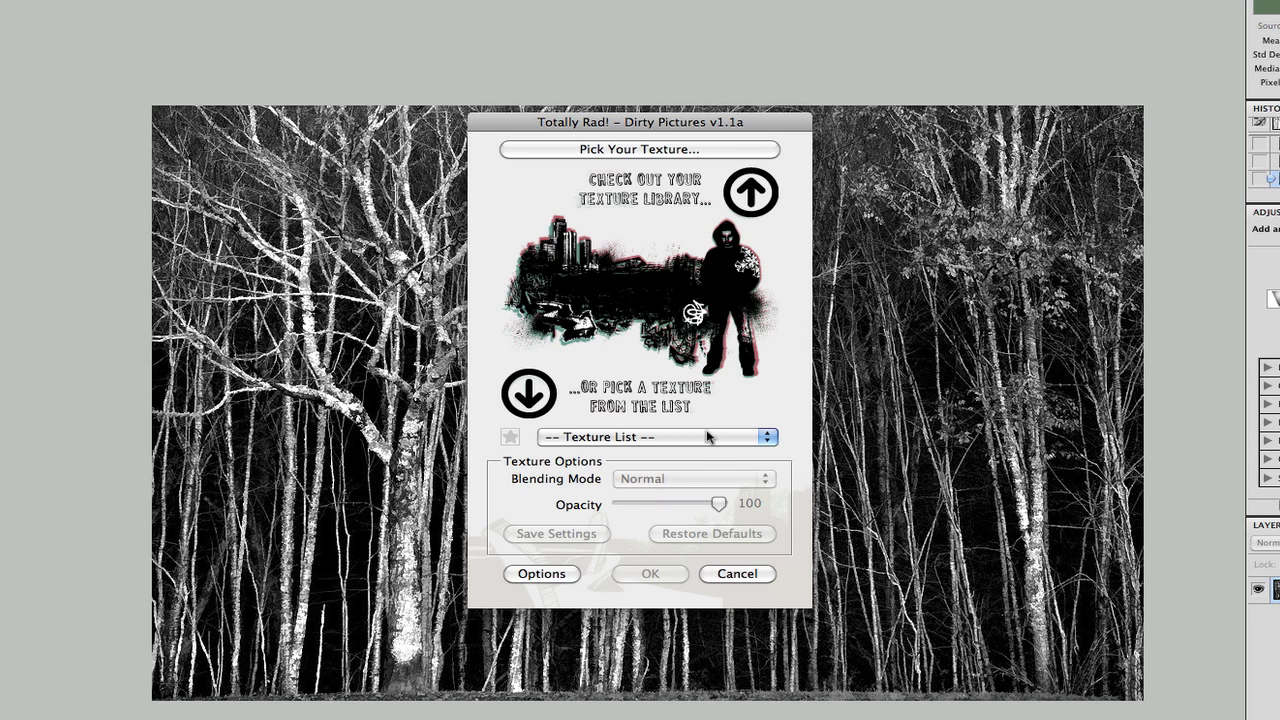
pyautogui.click(630, 151)
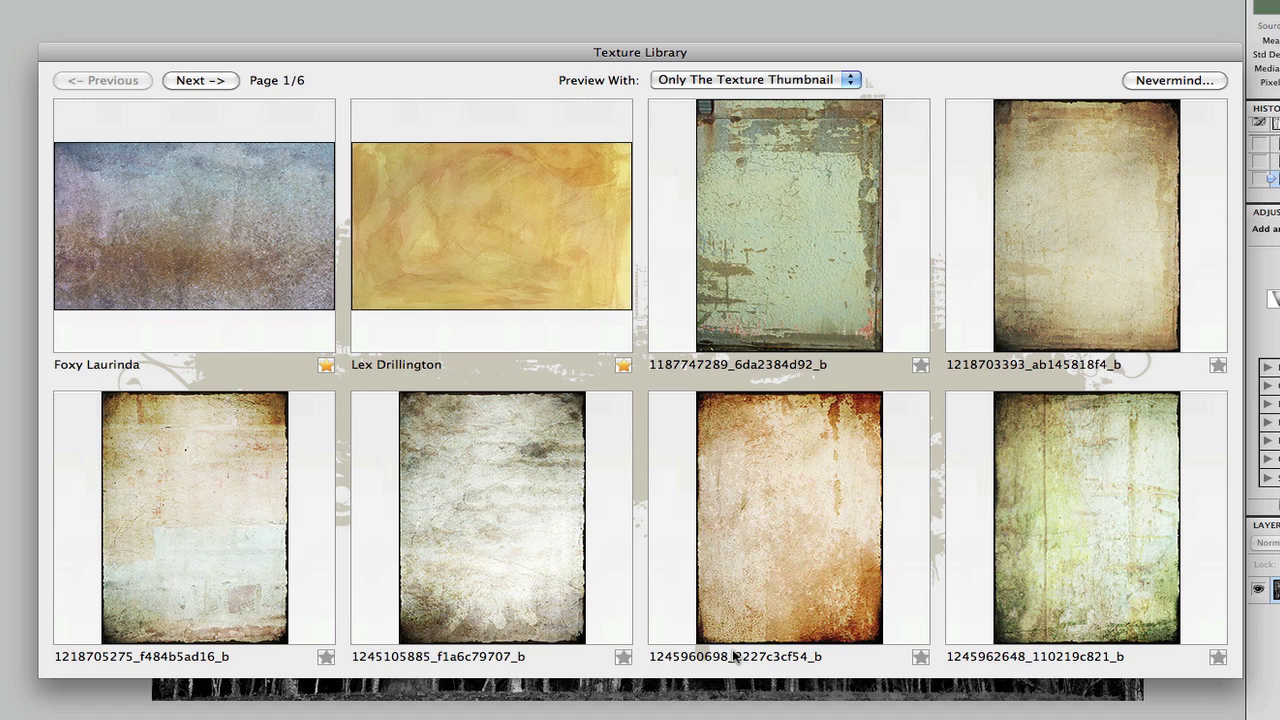
pyautogui.click(622, 658)
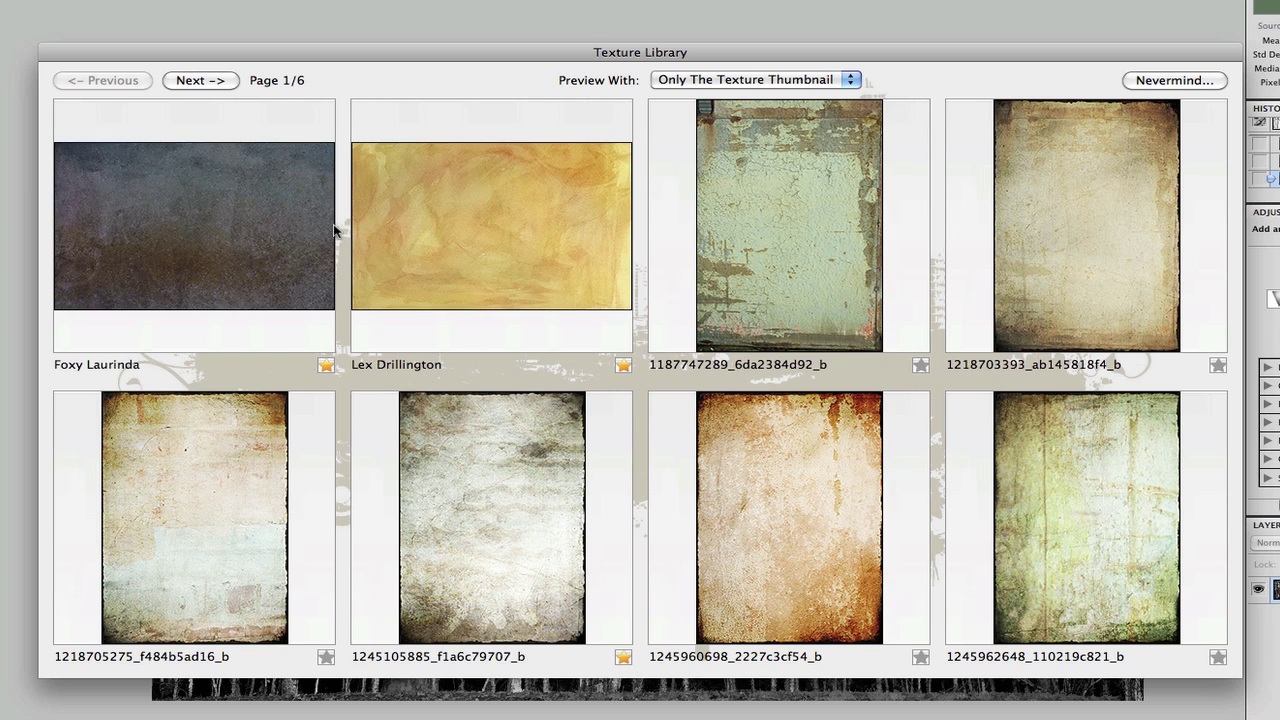
pyautogui.click(212, 81)
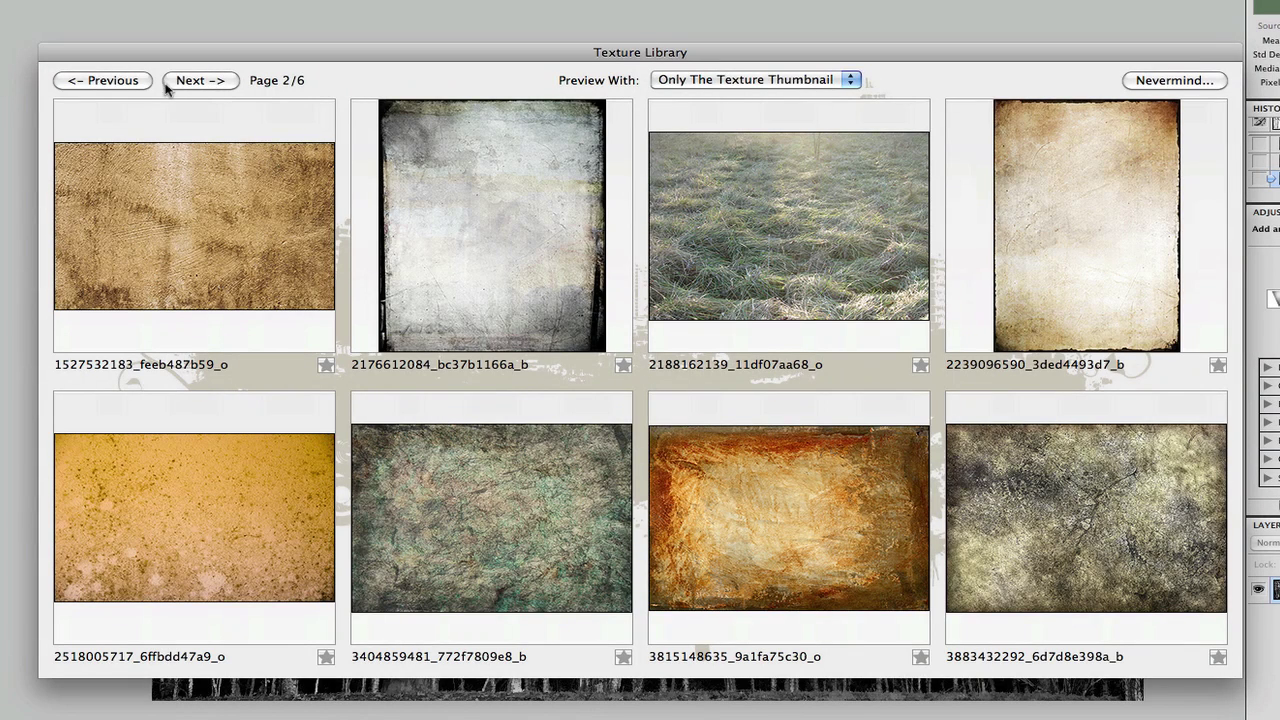
pyautogui.click(126, 80)
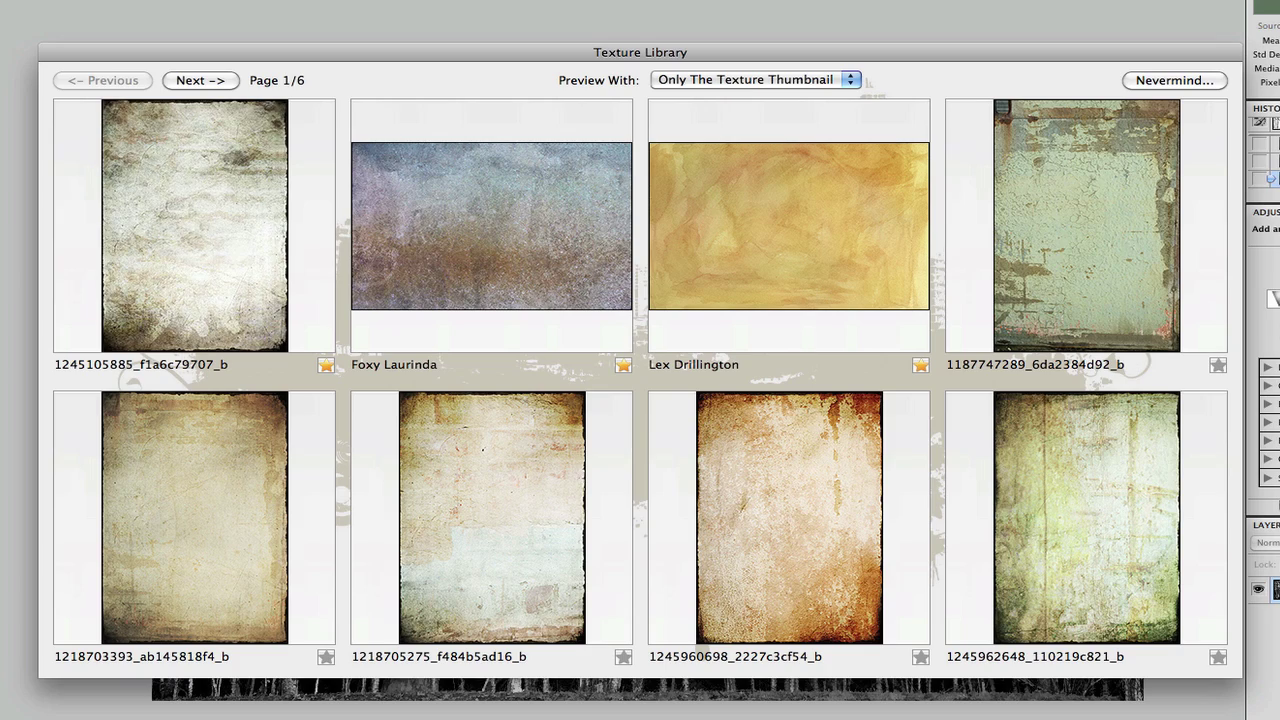
pyautogui.click(205, 80)
pyautogui.click(205, 80)
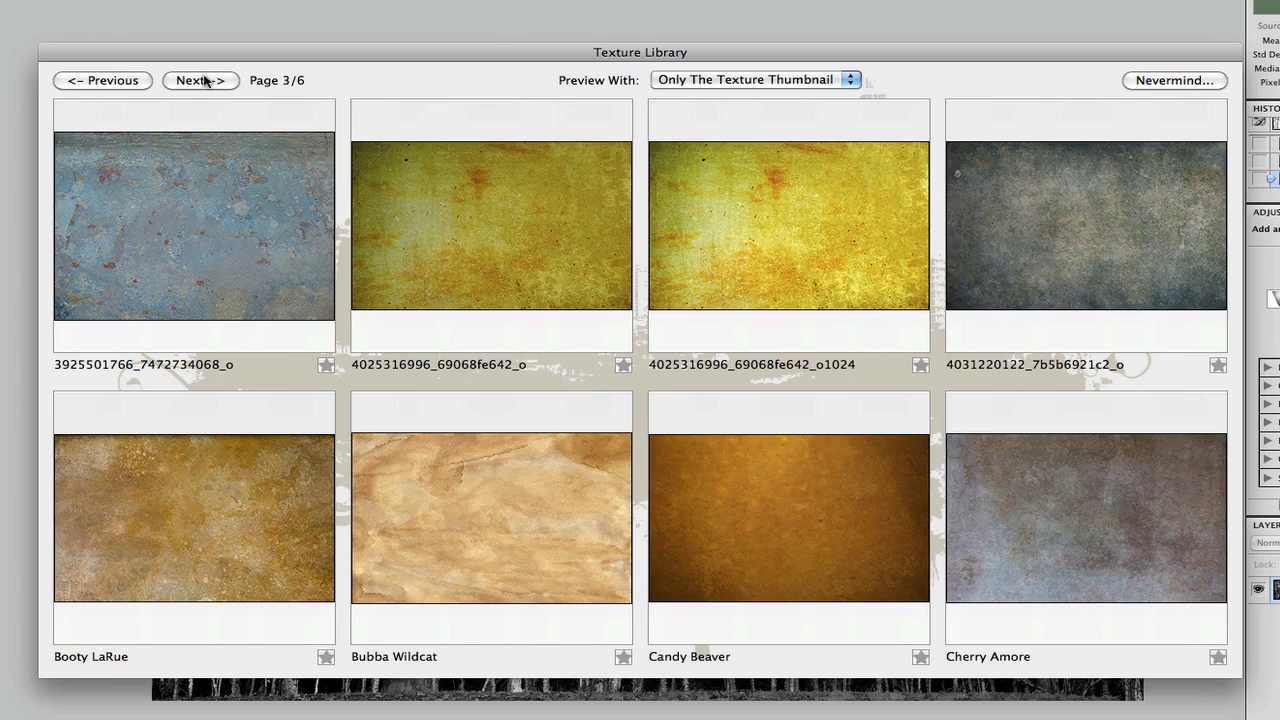
pyautogui.click(205, 80)
pyautogui.click(74, 85)
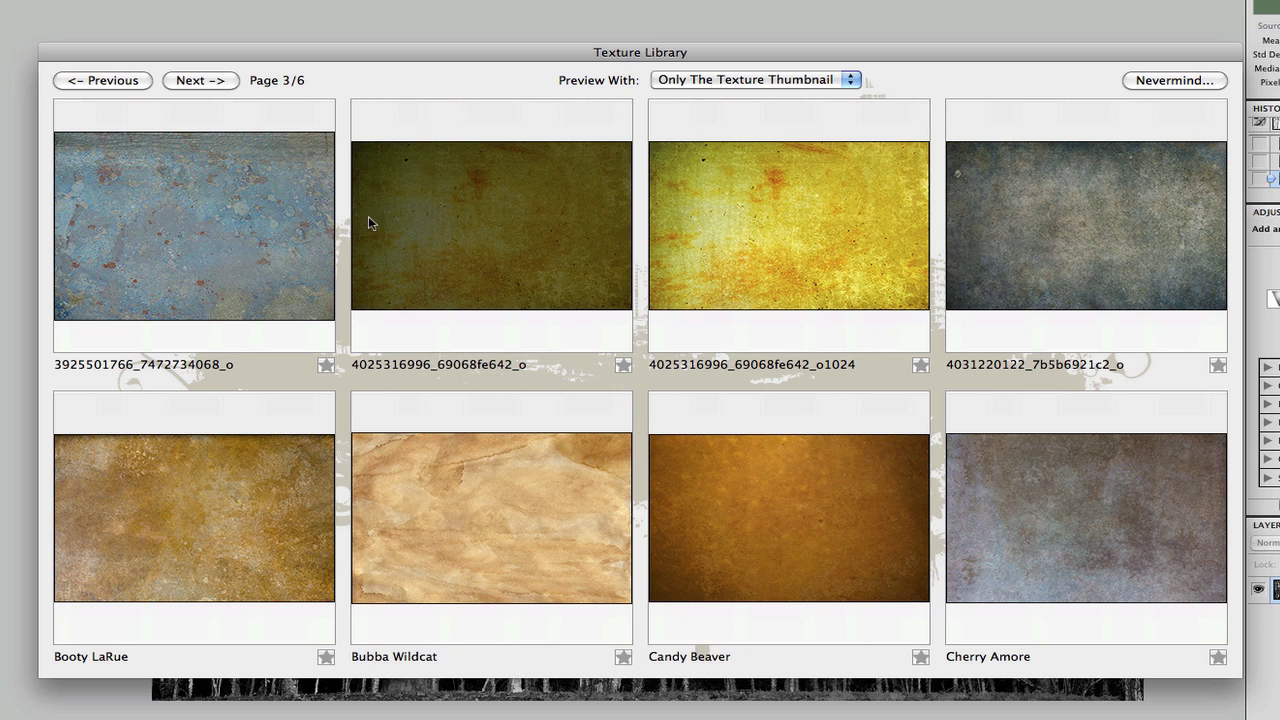
pyautogui.click(622, 365)
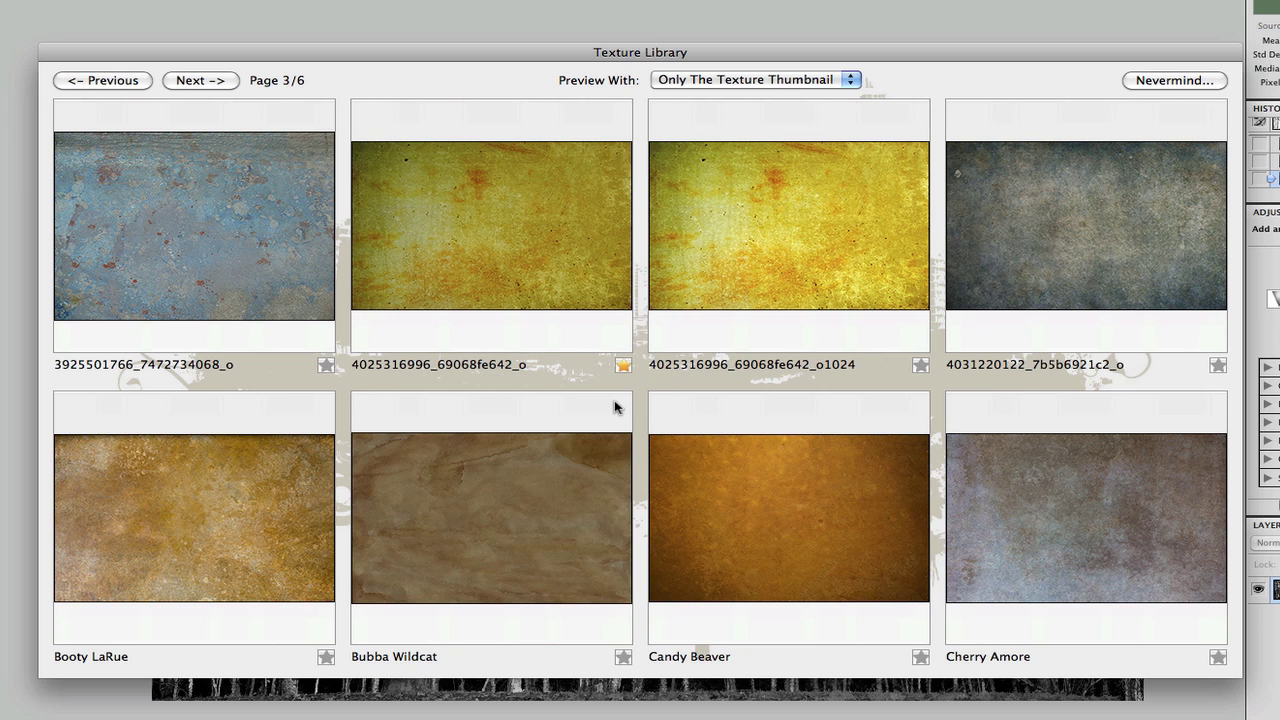
pyautogui.click(131, 82)
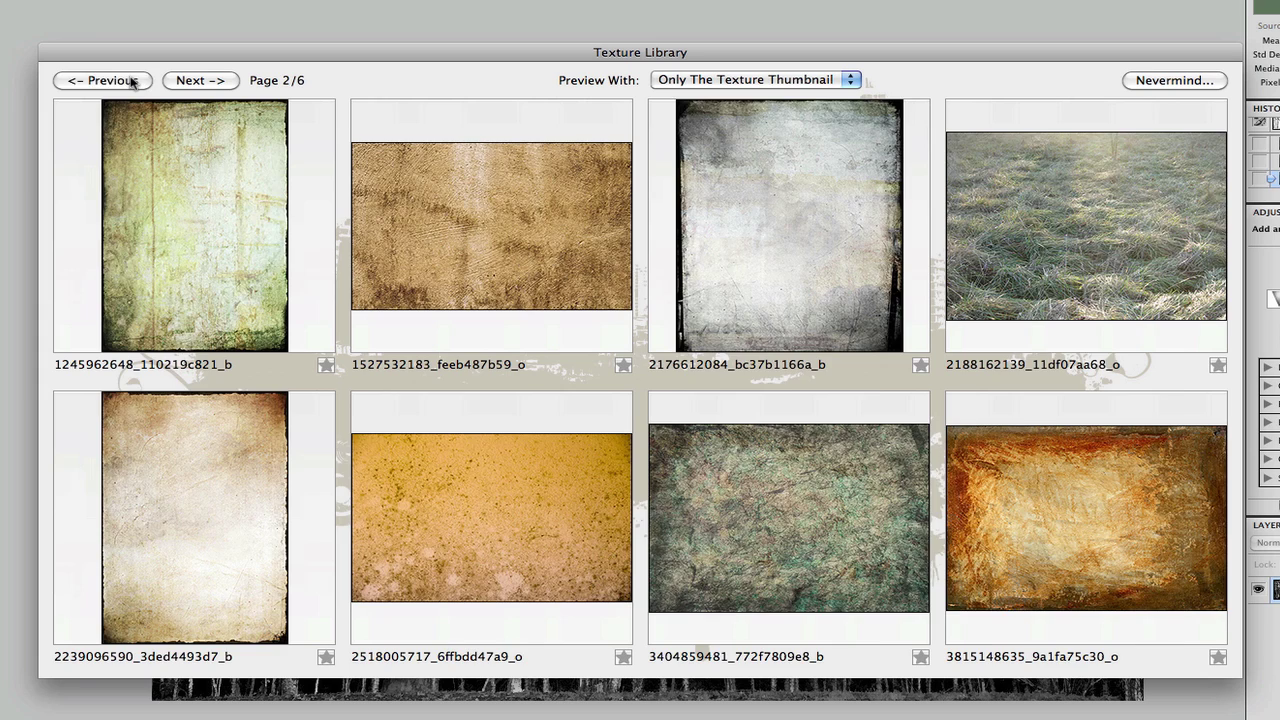
pyautogui.click(131, 82)
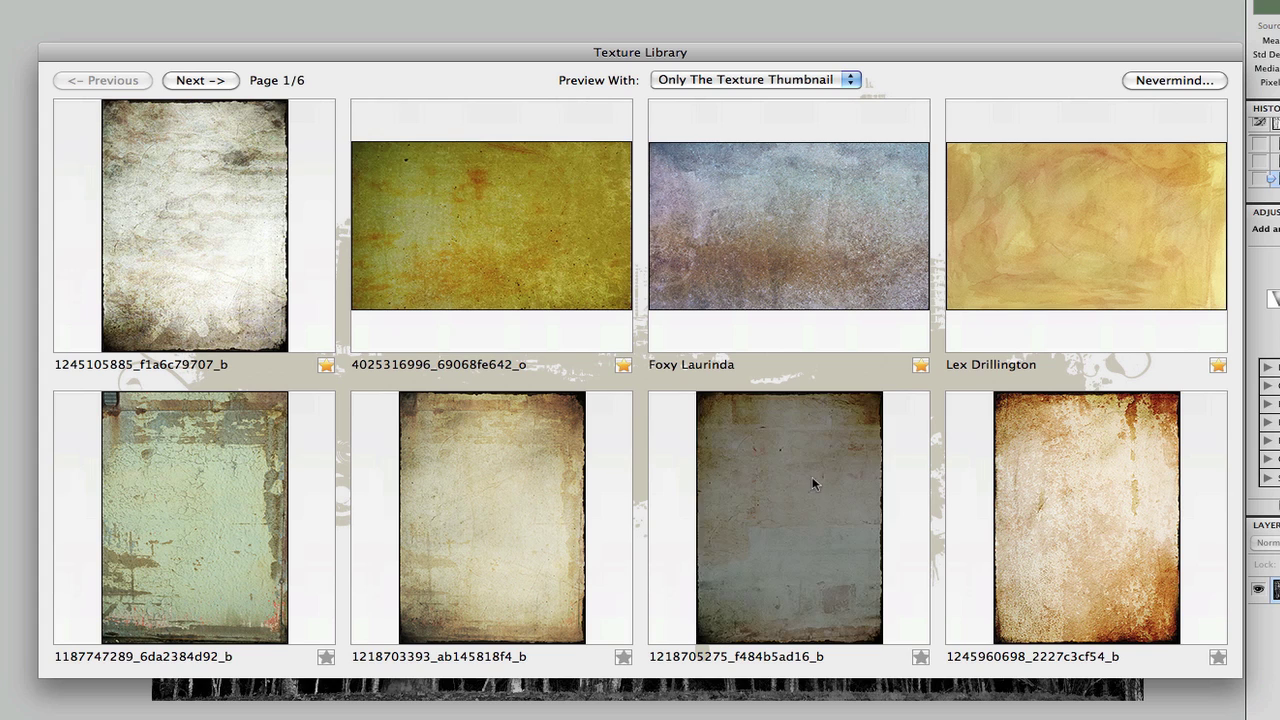
pyautogui.click(1170, 81)
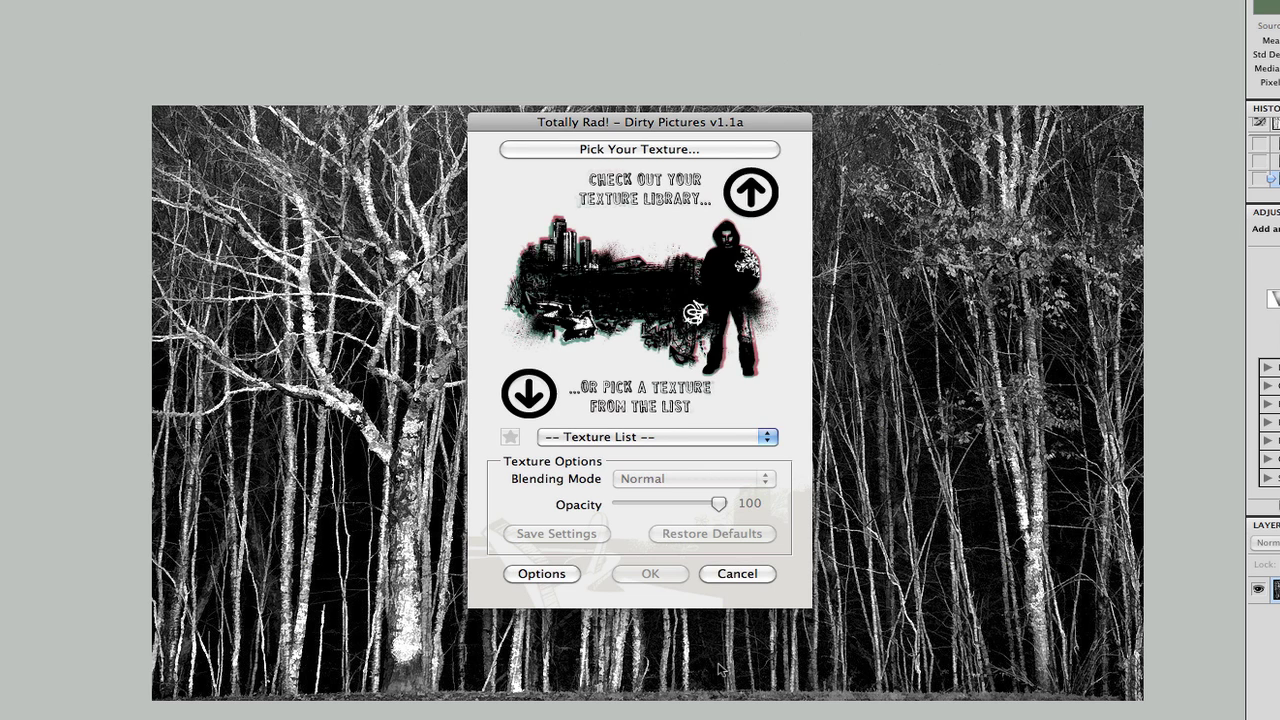
# Cancel Dirty Pictures and invert the forest photo with Ctrl+I into a pale negative
pyautogui.click(720, 574)
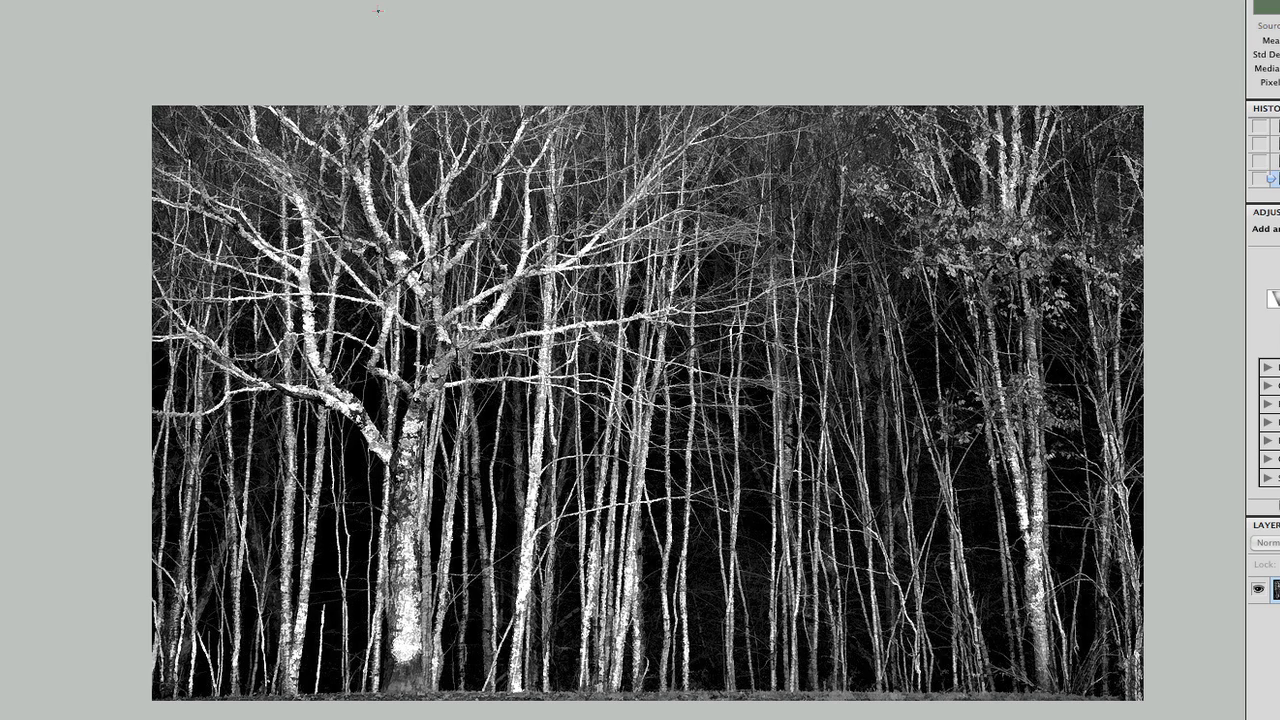
pyautogui.hotkey('ctrl', 'i')
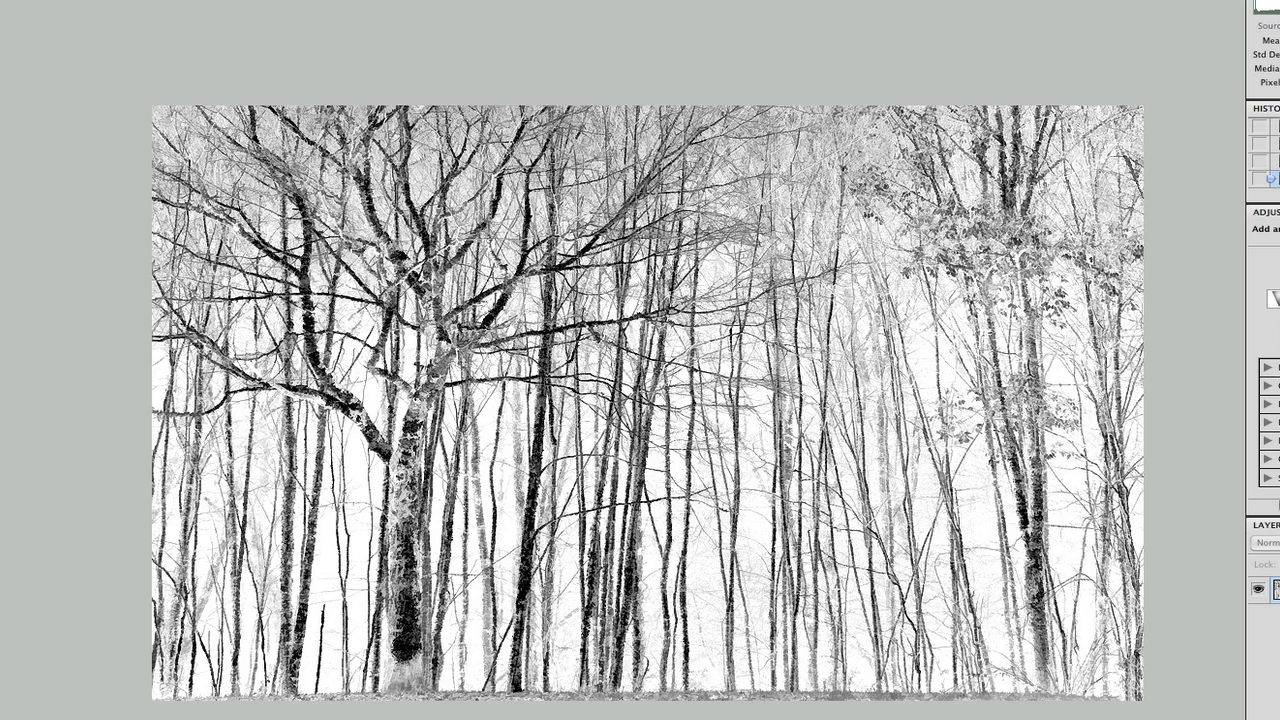
pyautogui.click(125, 0)
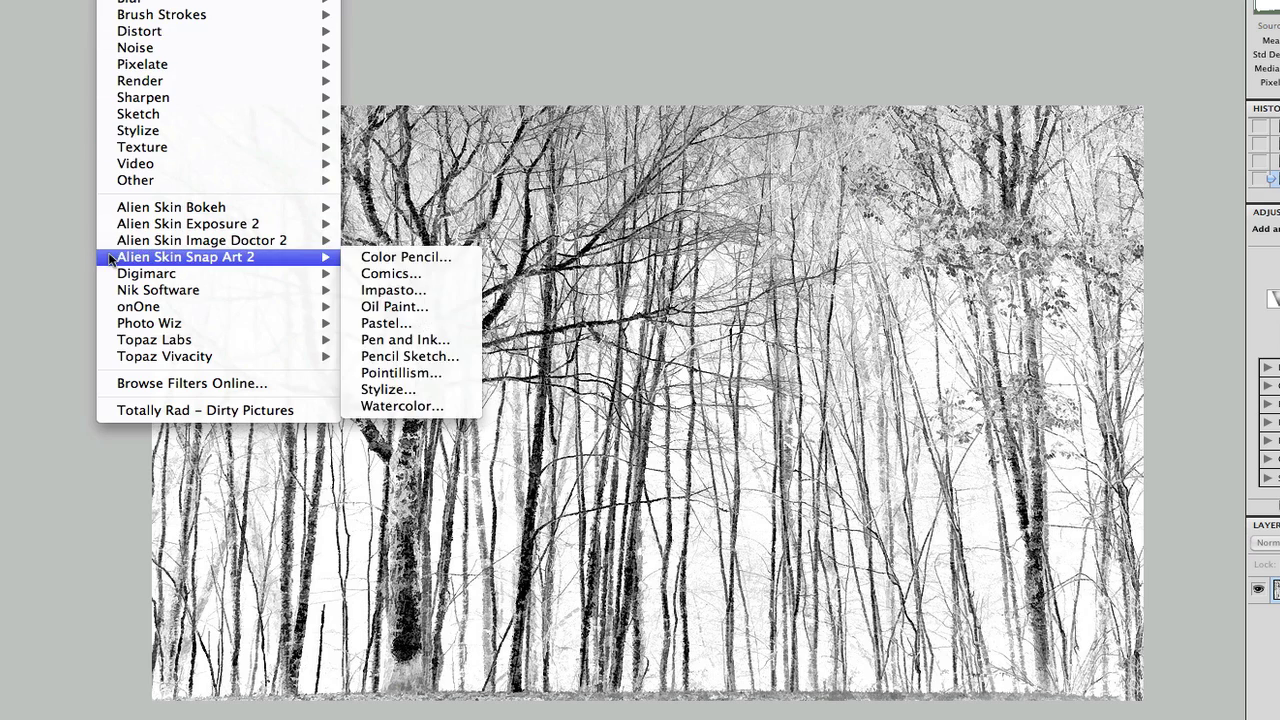
pyautogui.click(143, 410)
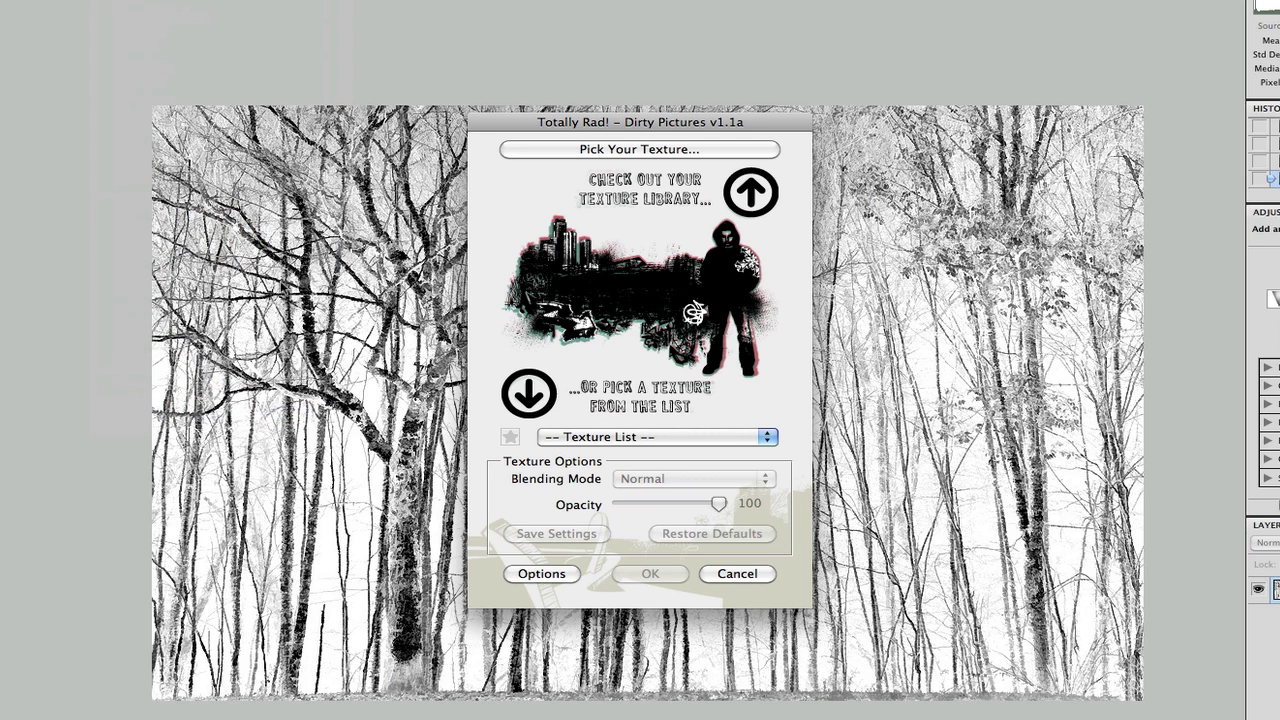
pyautogui.click(560, 149)
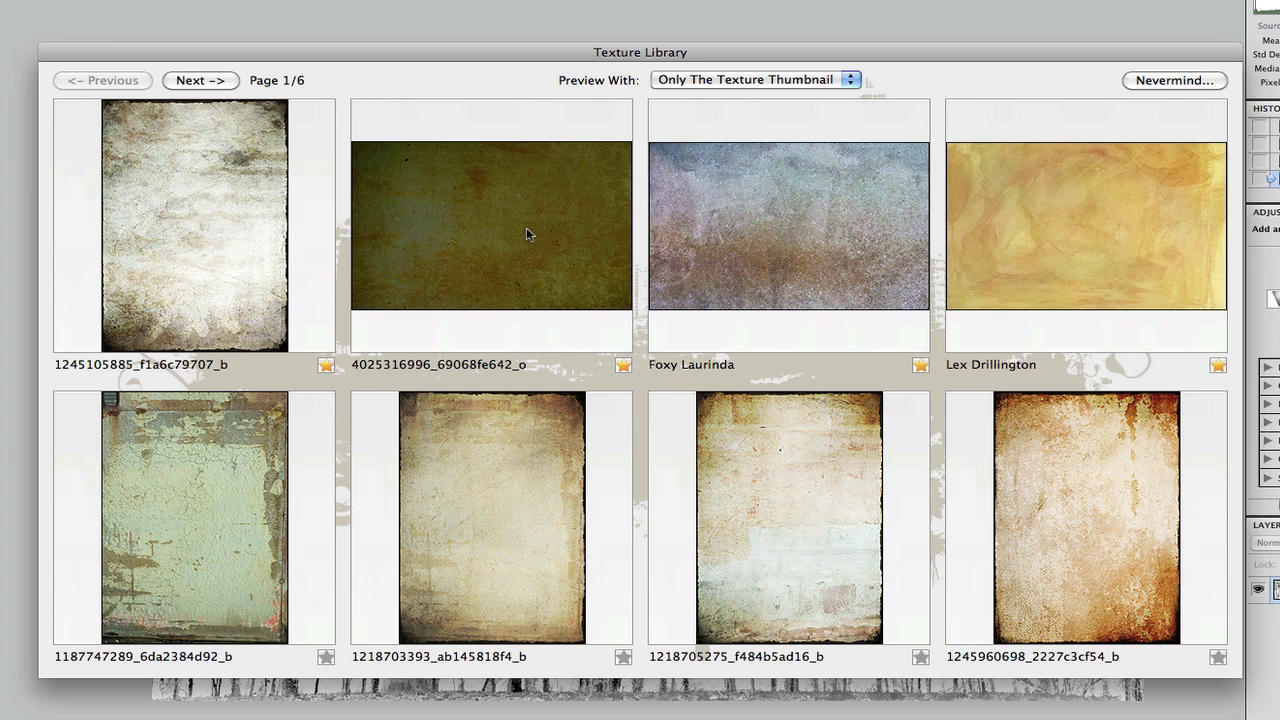
pyautogui.click(527, 230)
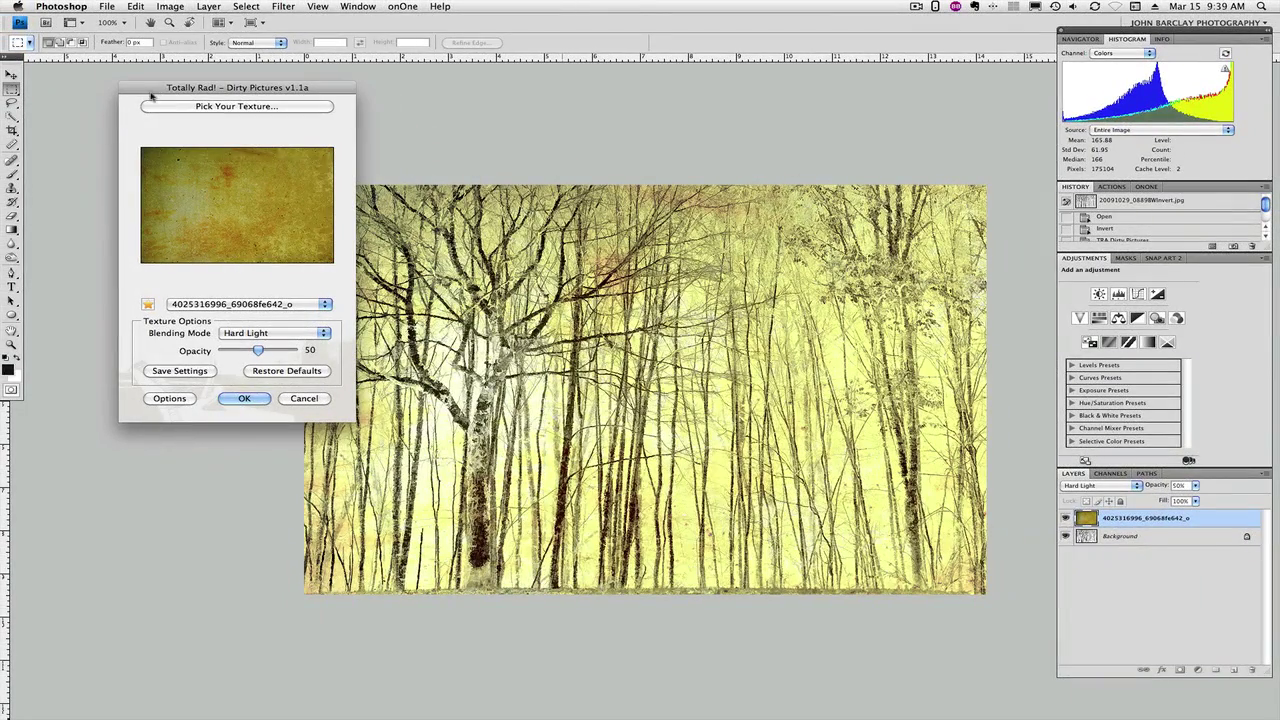
# Move the plugin dialog aside and blend the texture in Multiply mode at 100% opacity
pyautogui.moveTo(164, 89); pyautogui.dragTo(1032, 99)
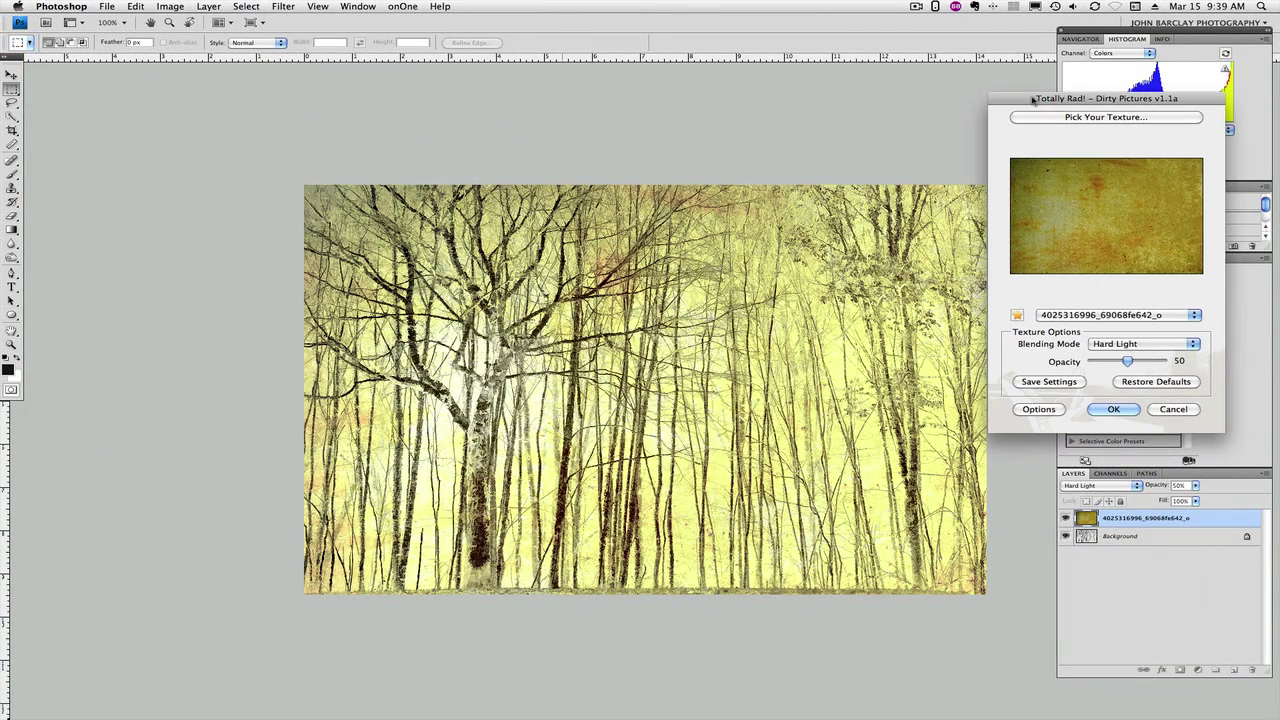
pyautogui.click(1137, 344)
pyautogui.click(1126, 333)
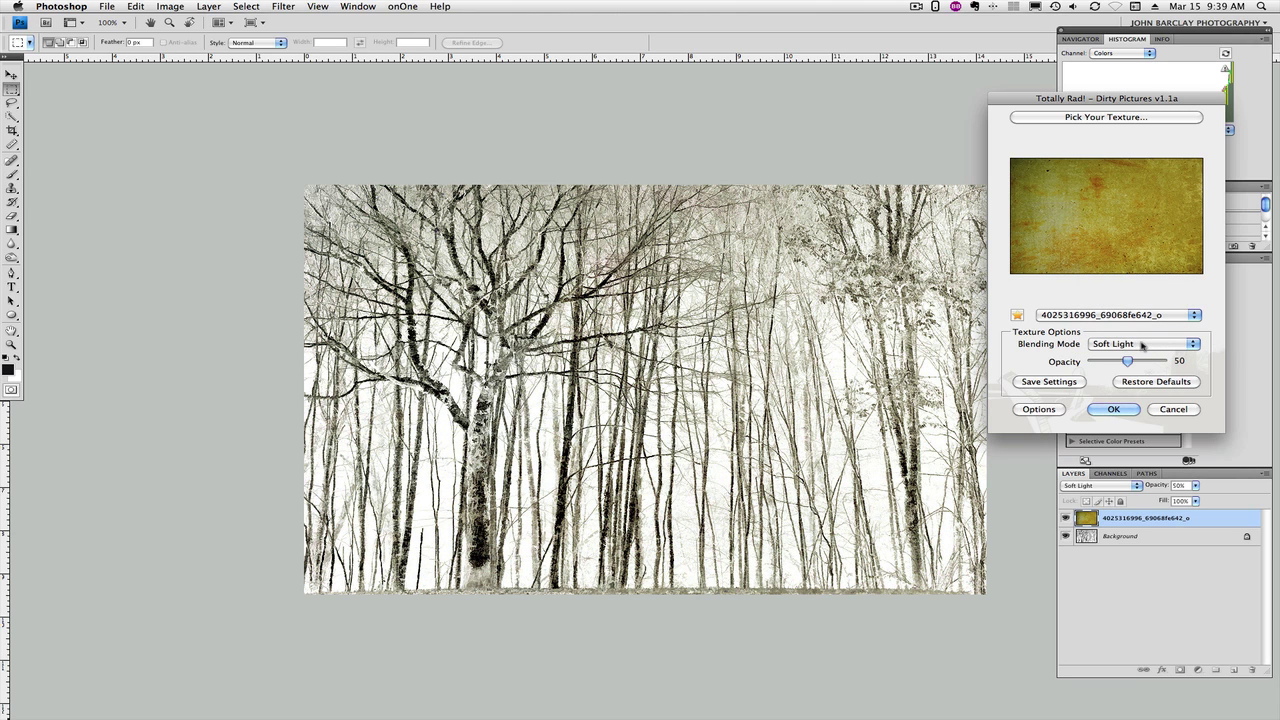
pyautogui.click(1143, 346)
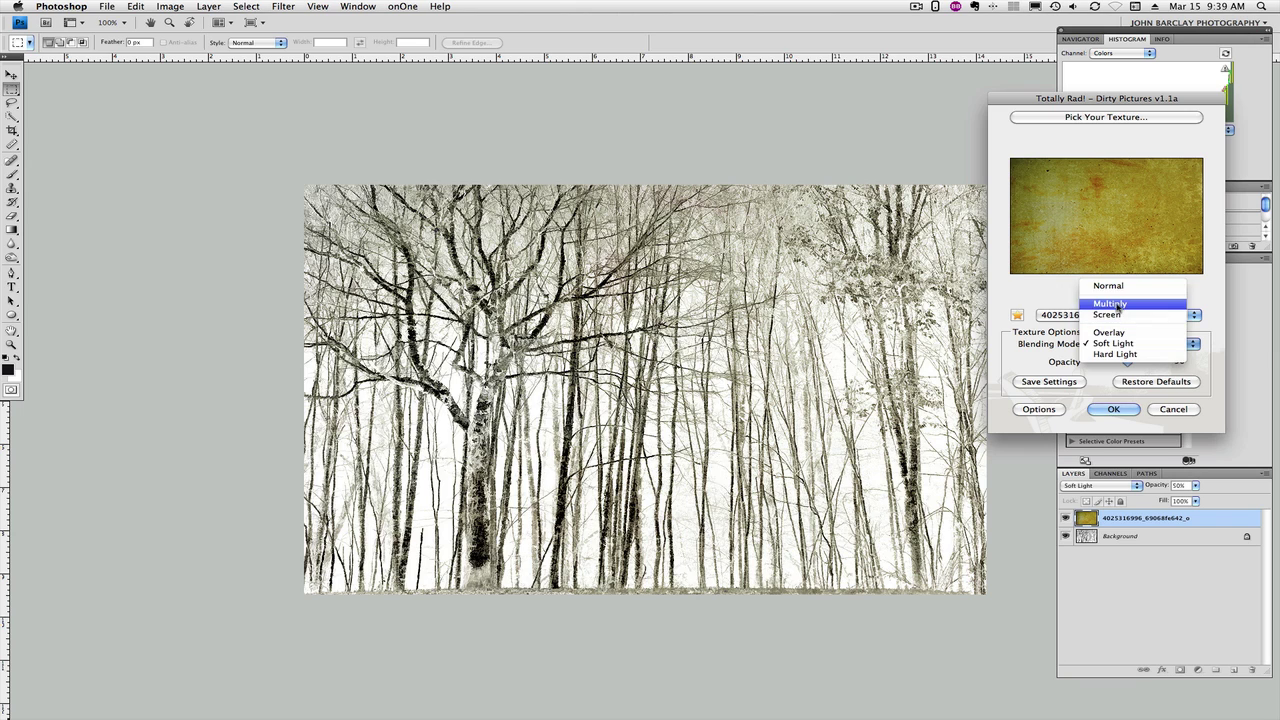
pyautogui.click(1117, 307)
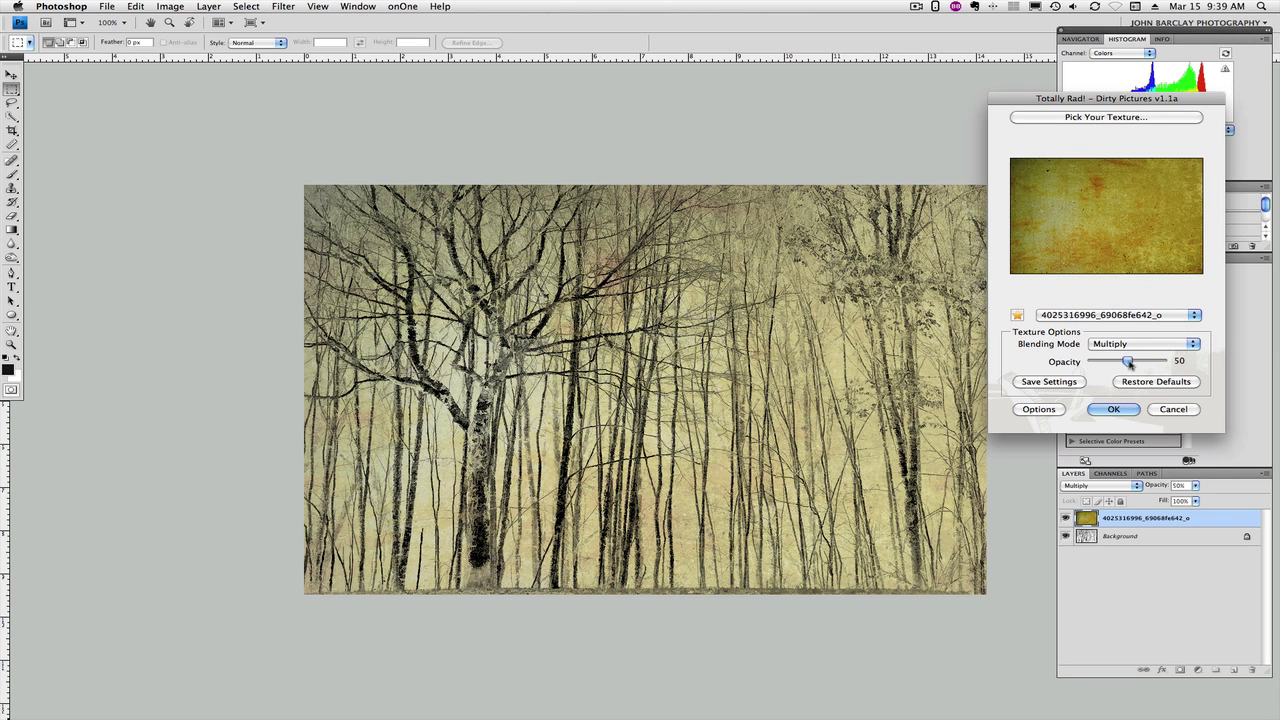
pyautogui.moveTo(1128, 362); pyautogui.dragTo(1165, 363)
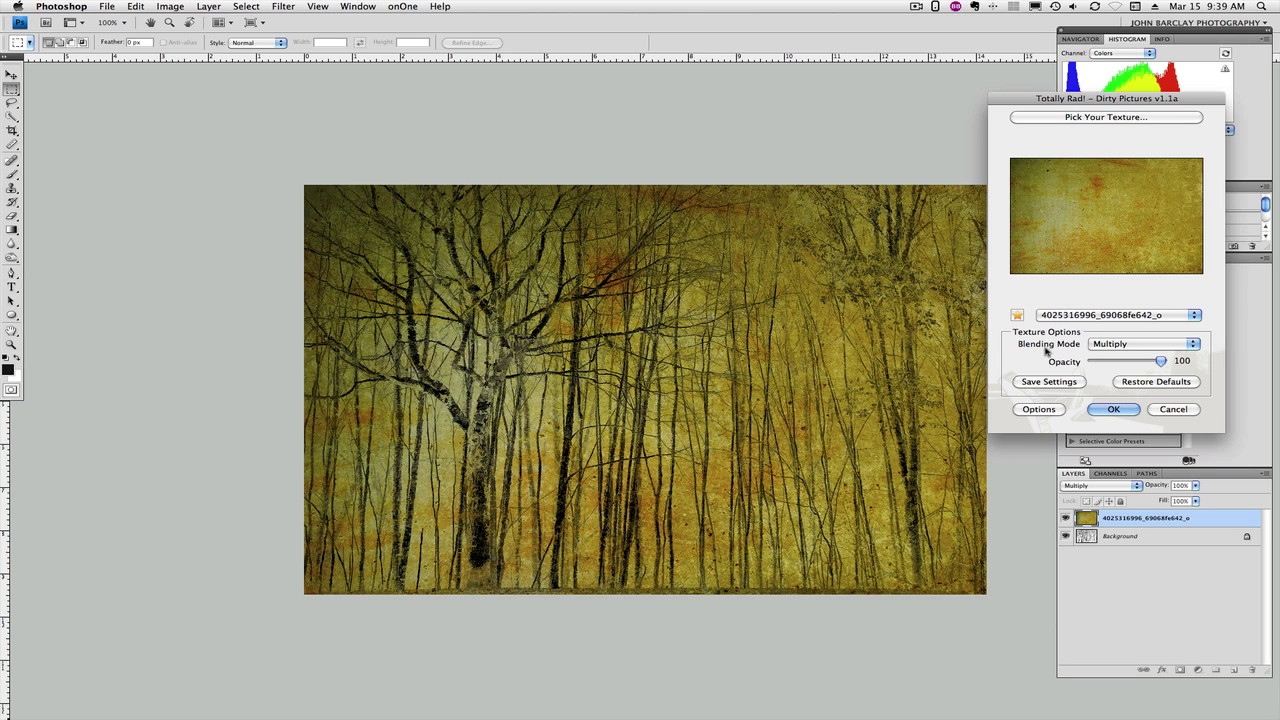
# Swap to the Foxy Laurinda texture in Multiply at 100 opacity and apply it
pyautogui.click(1062, 118)
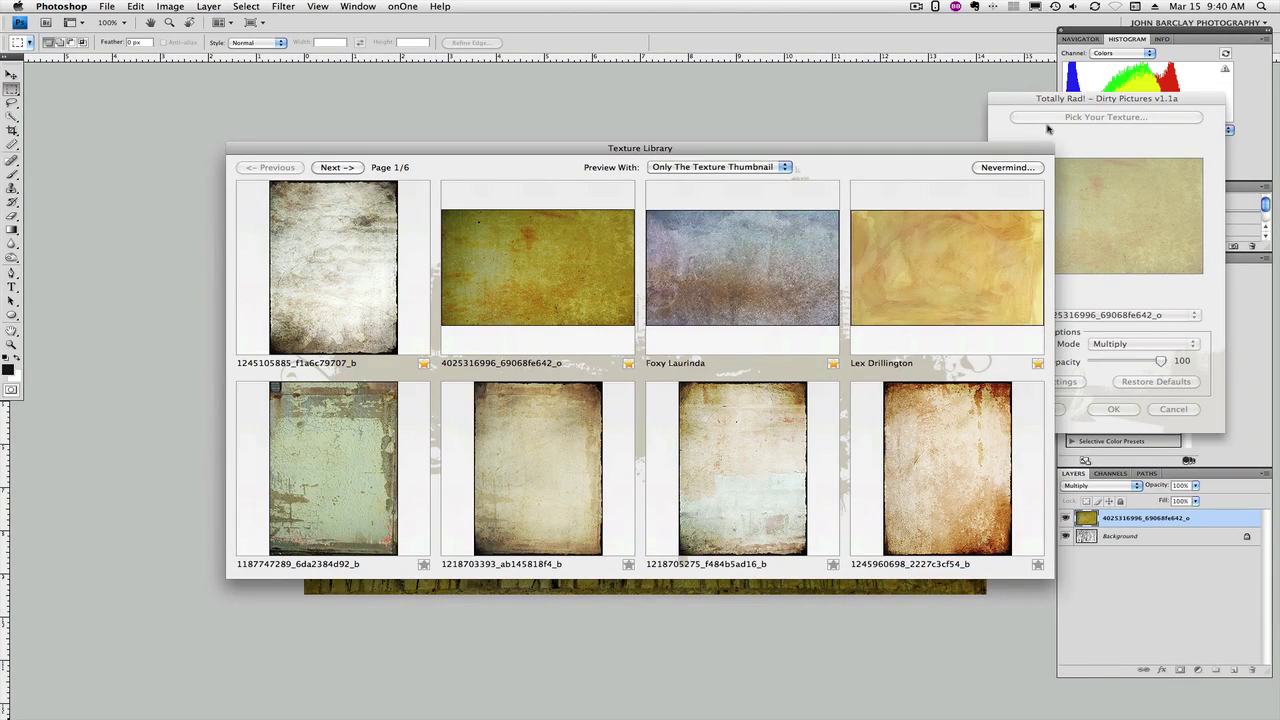
pyautogui.click(741, 259)
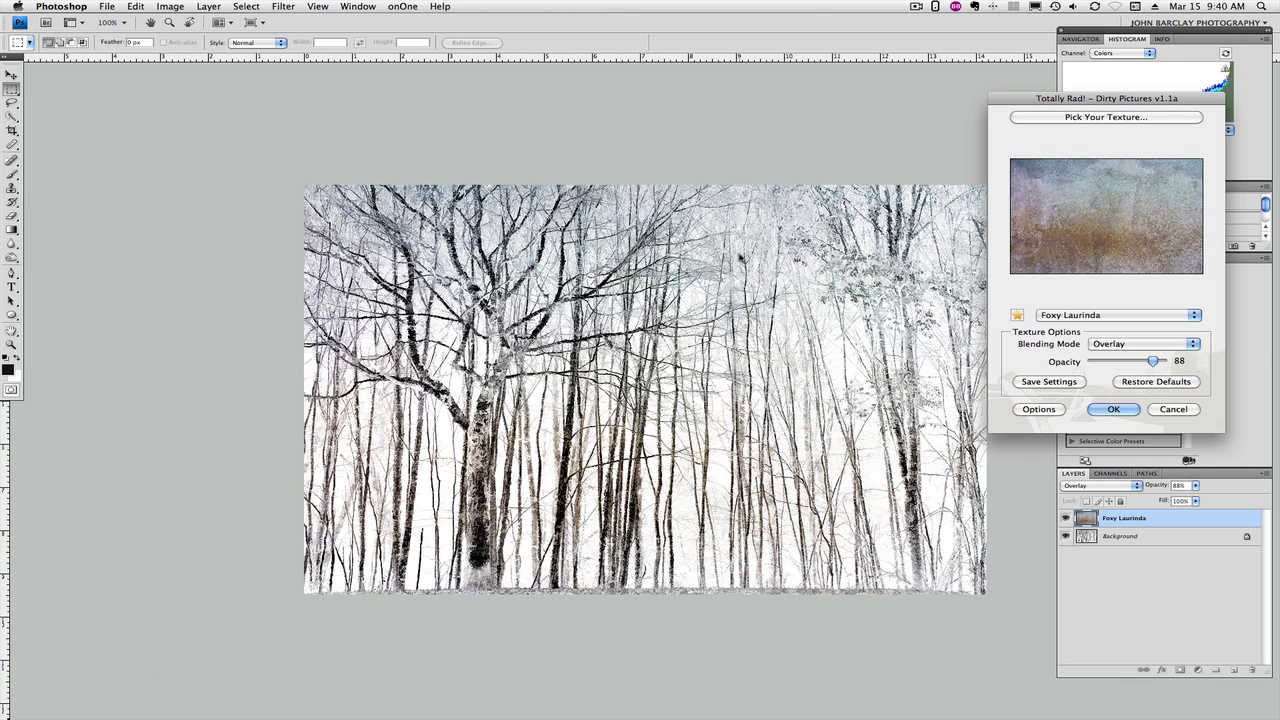
pyautogui.moveTo(1153, 361); pyautogui.dragTo(1163, 362)
pyautogui.click(1160, 345)
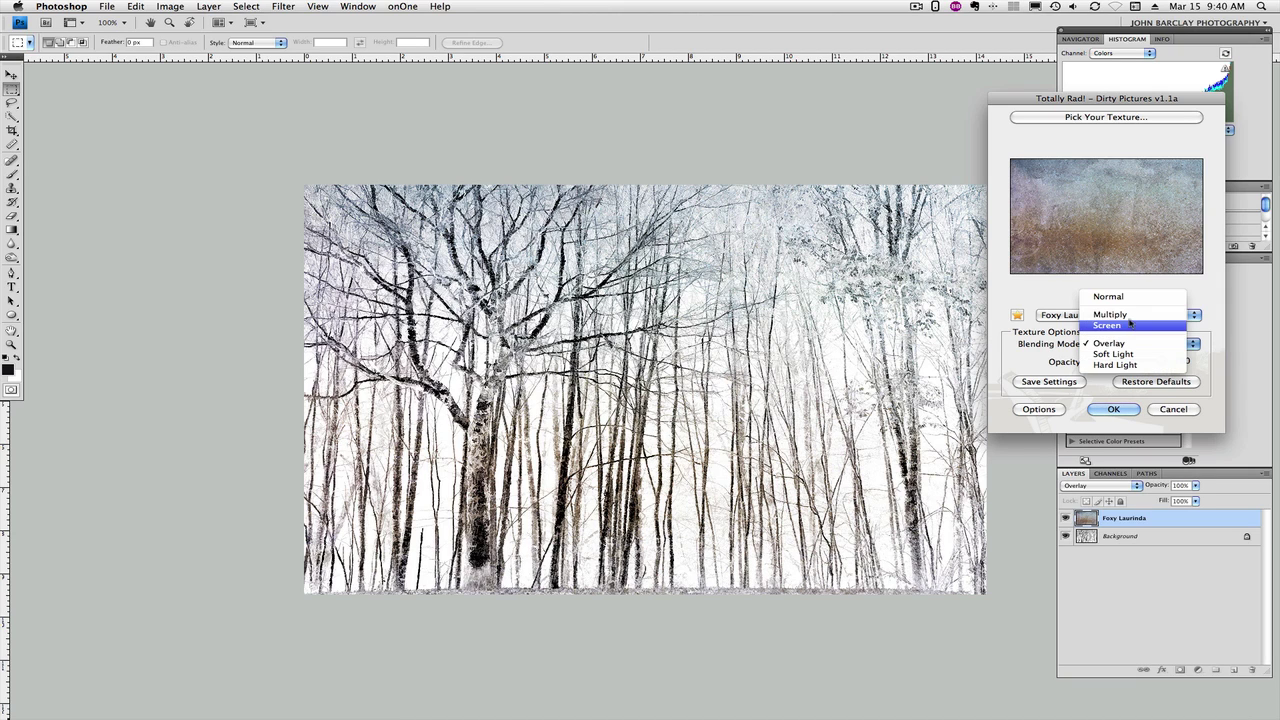
pyautogui.click(1126, 315)
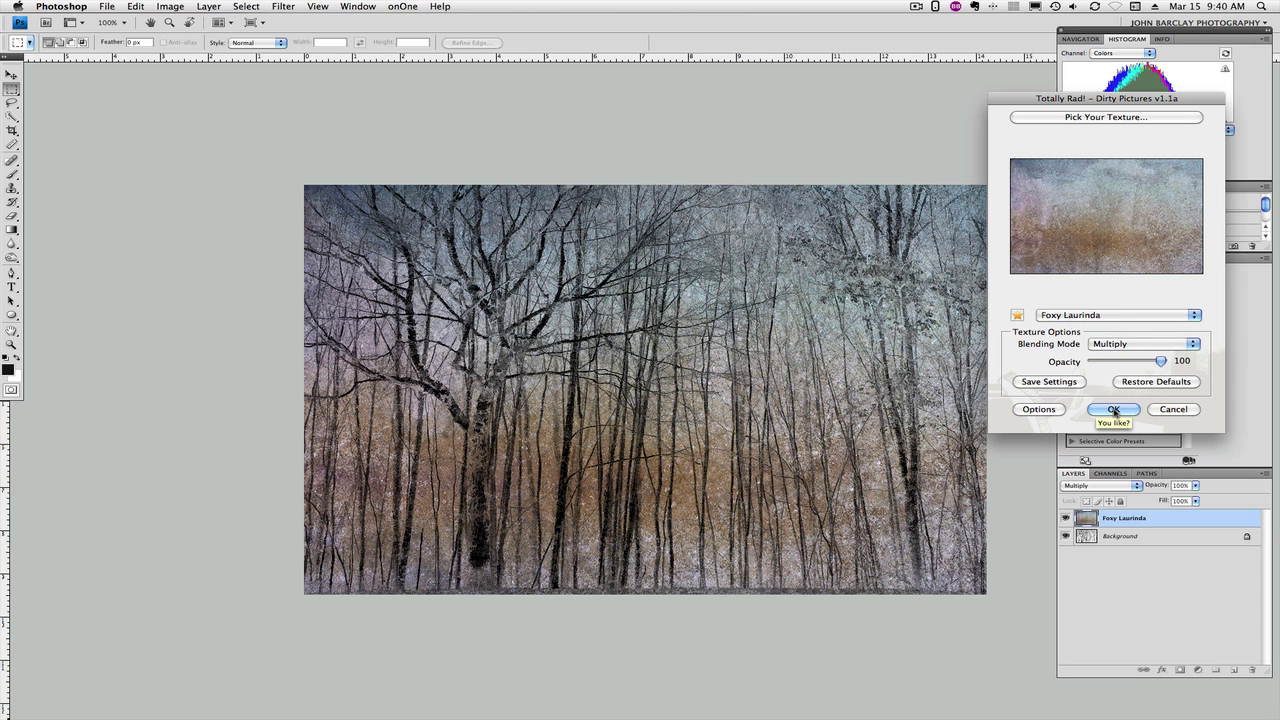
pyautogui.click(1114, 410)
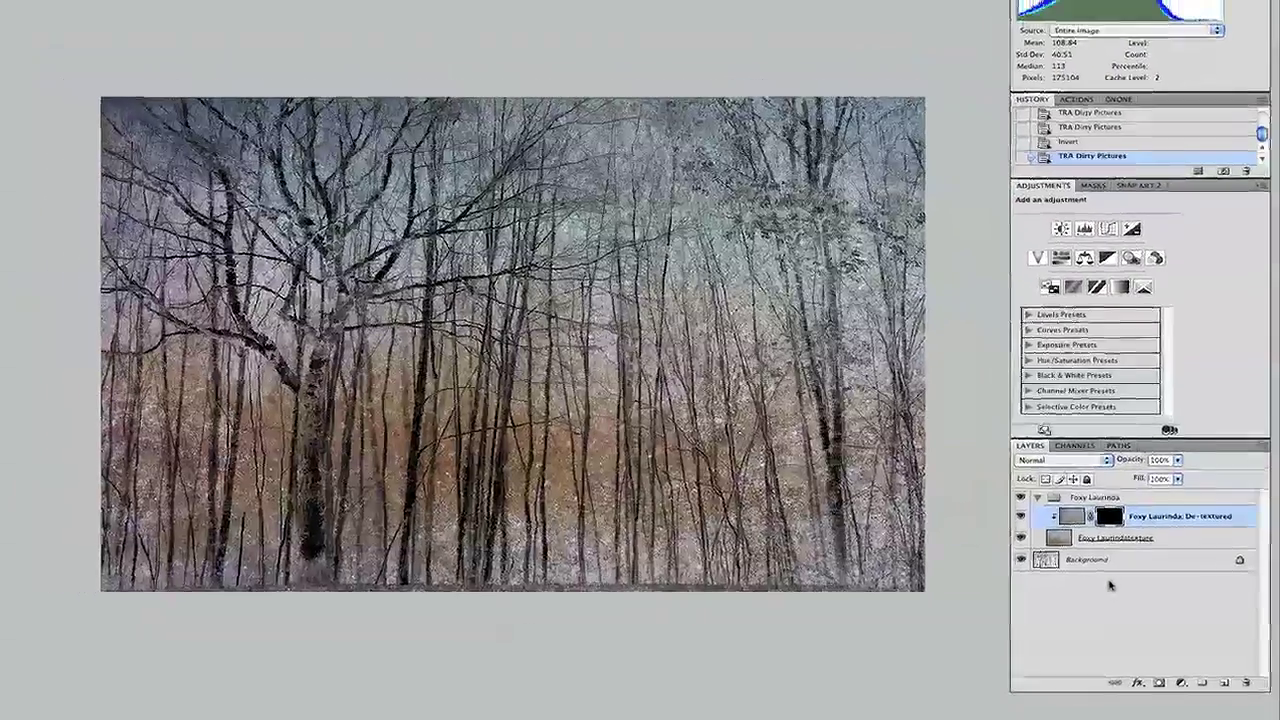
# Merge visible layers into one, then add a Levels adjustment set to 6/1.00/233
pyautogui.press('super+shift+e')
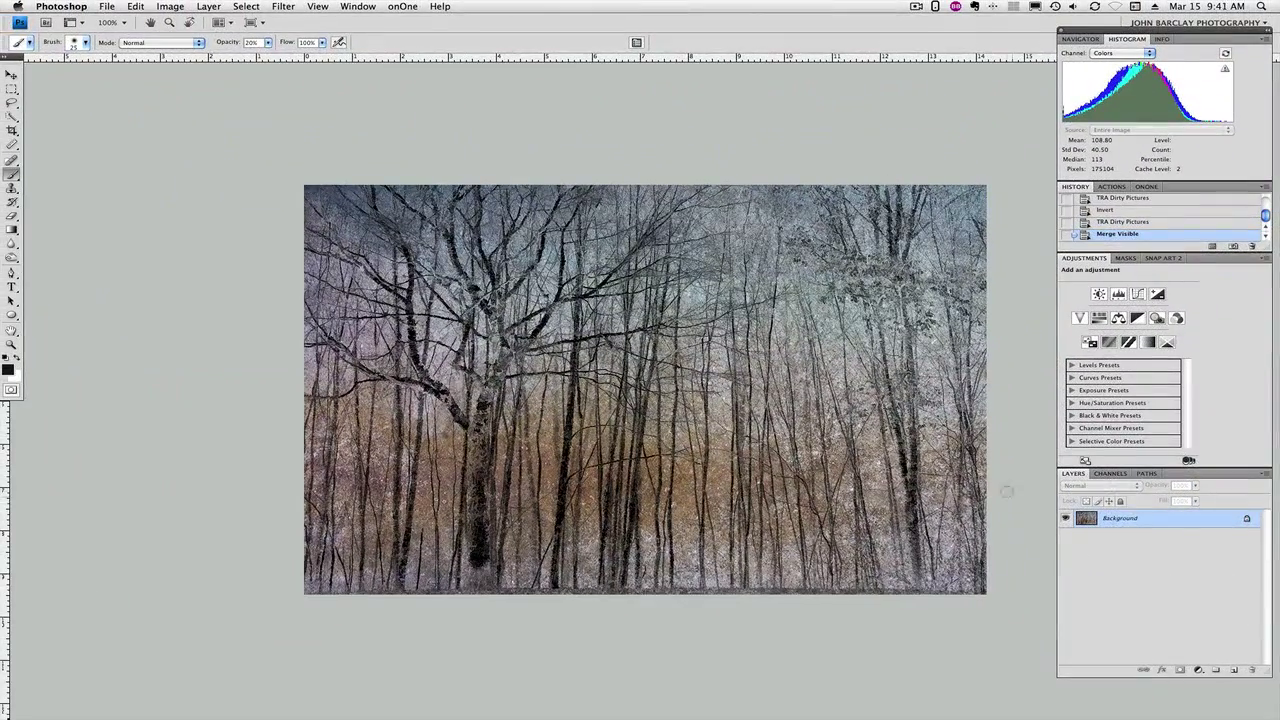
pyautogui.click(1119, 295)
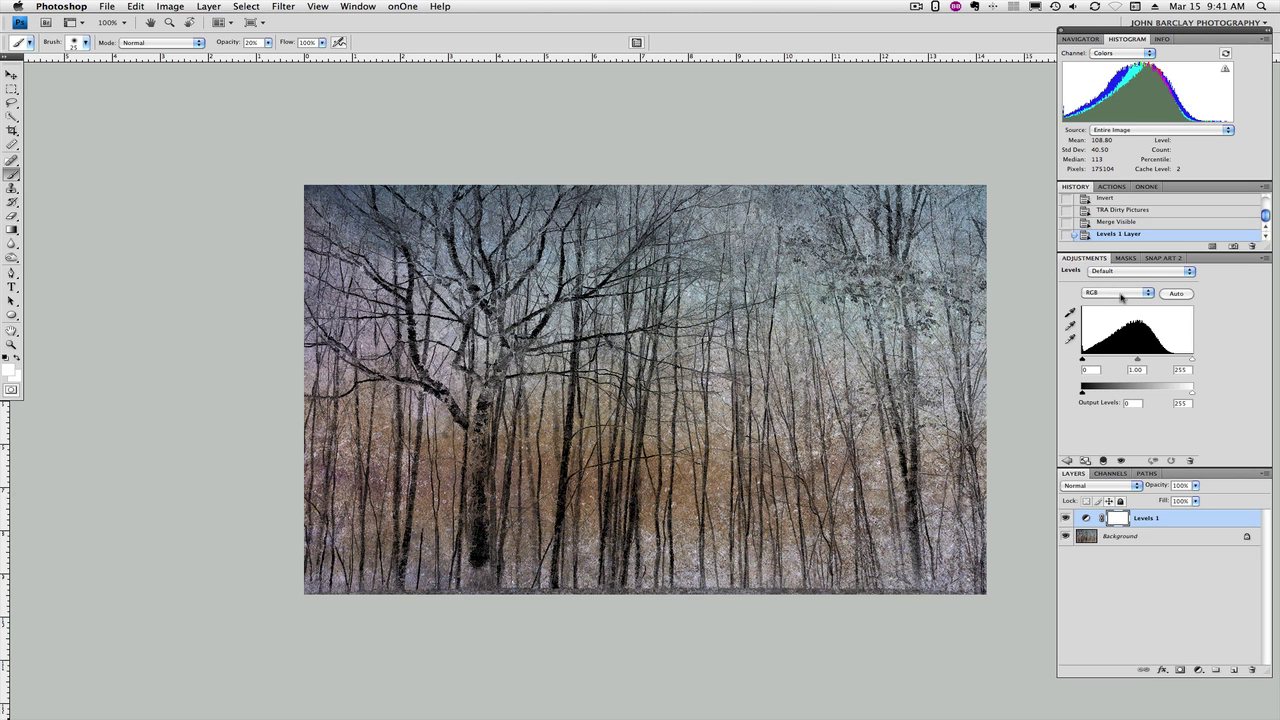
pyautogui.moveTo(1192, 360); pyautogui.dragTo(1174, 361)
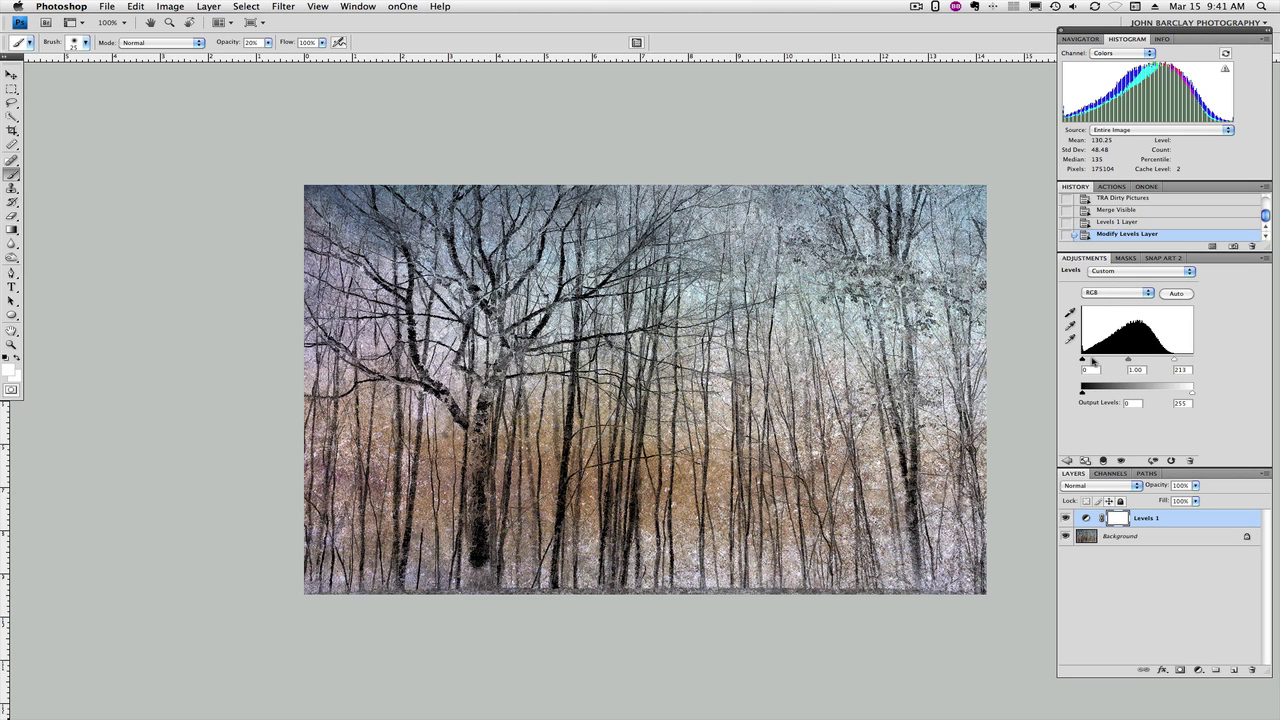
pyautogui.moveTo(1083, 361); pyautogui.dragTo(1086, 361)
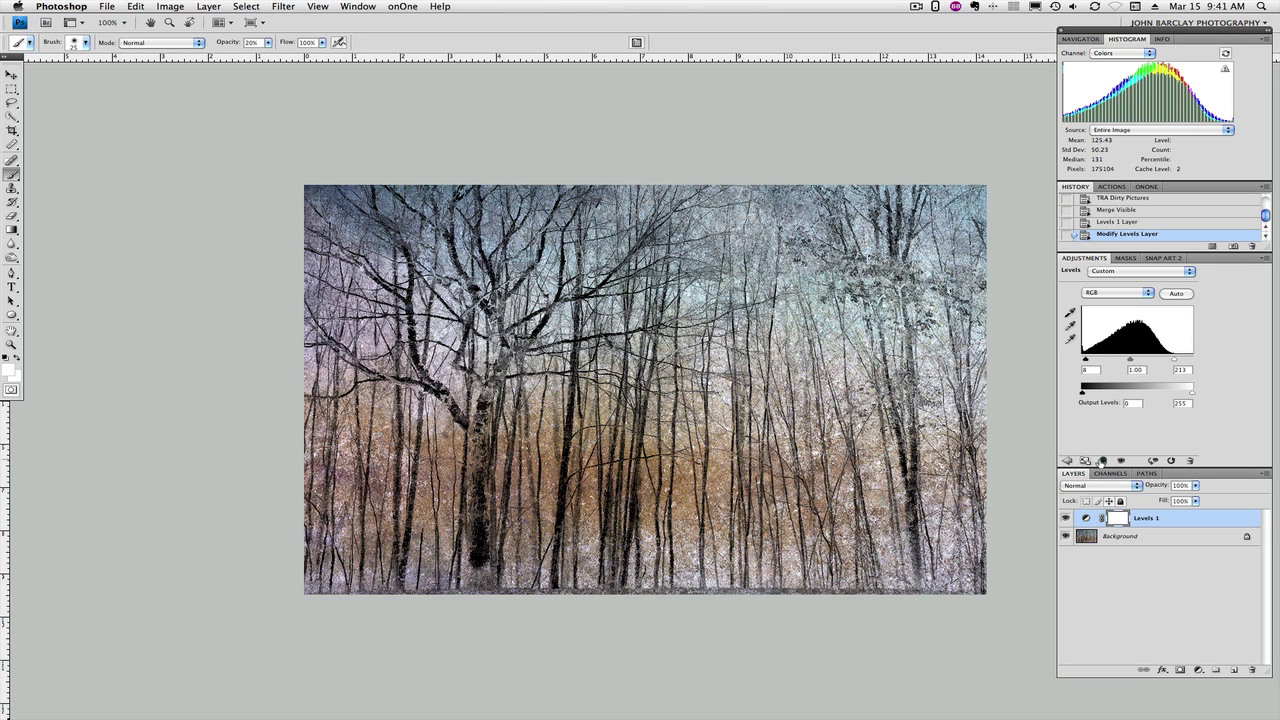
pyautogui.click(1066, 461)
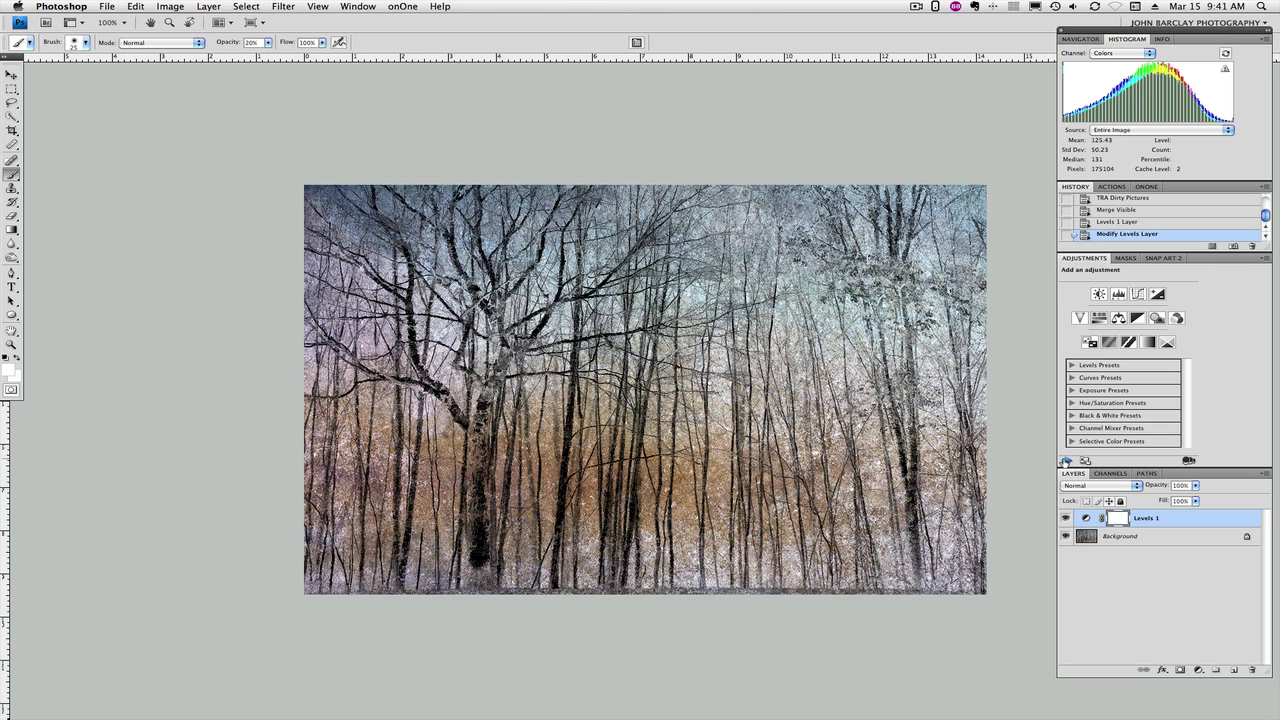
# Add a Curves adjustment with points at 73/59 and 185/196 forming an S-curve
pyautogui.click(1137, 294)
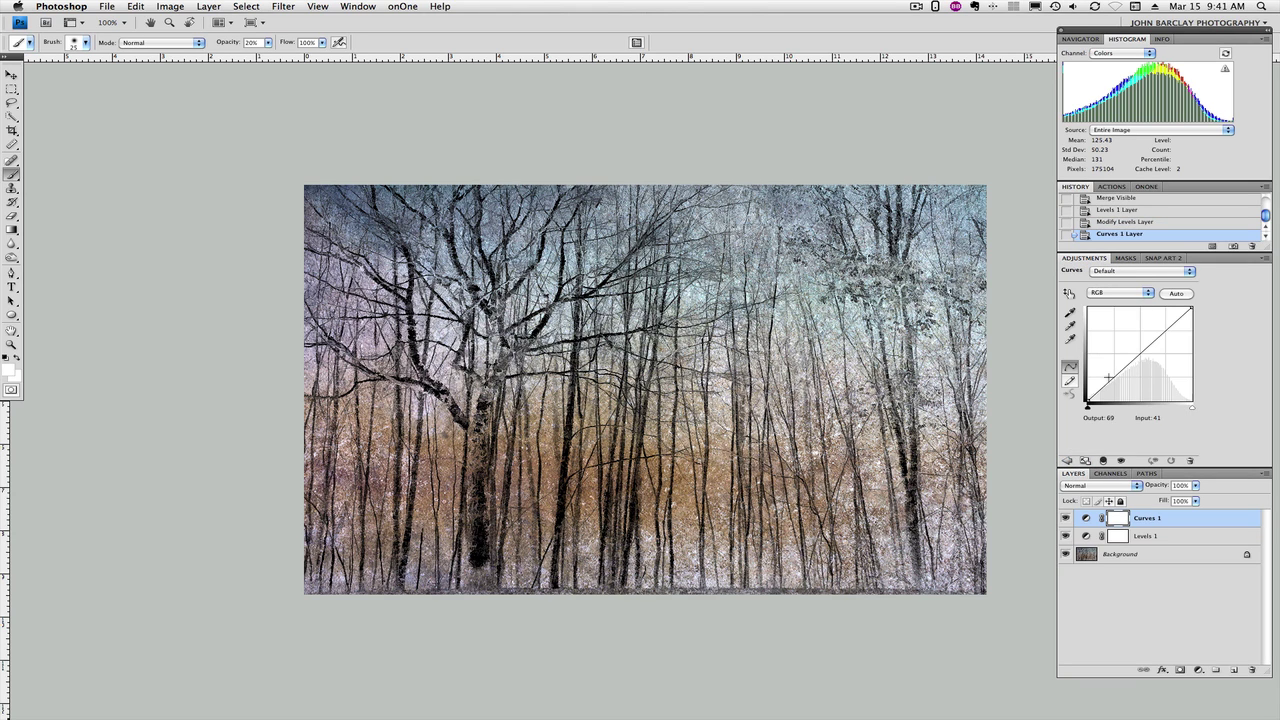
pyautogui.moveTo(1108, 376); pyautogui.dragTo(1117, 378)
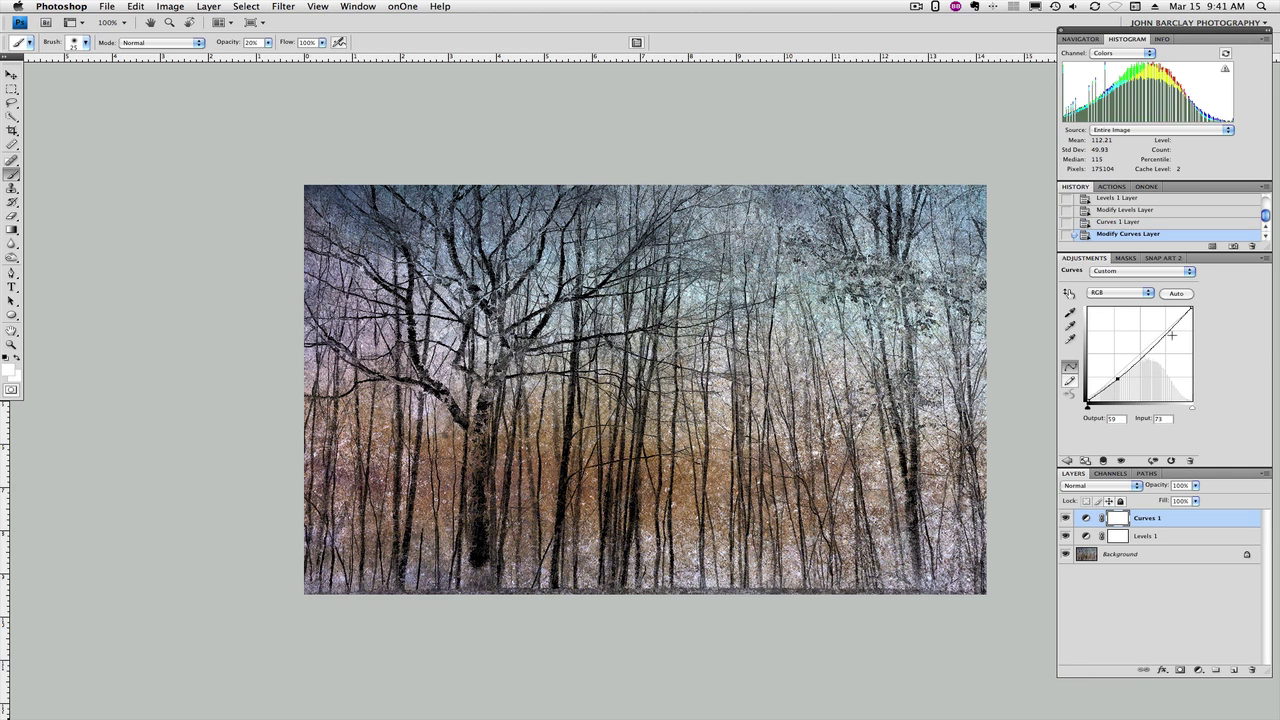
pyautogui.moveTo(1171, 335); pyautogui.dragTo(1163, 328)
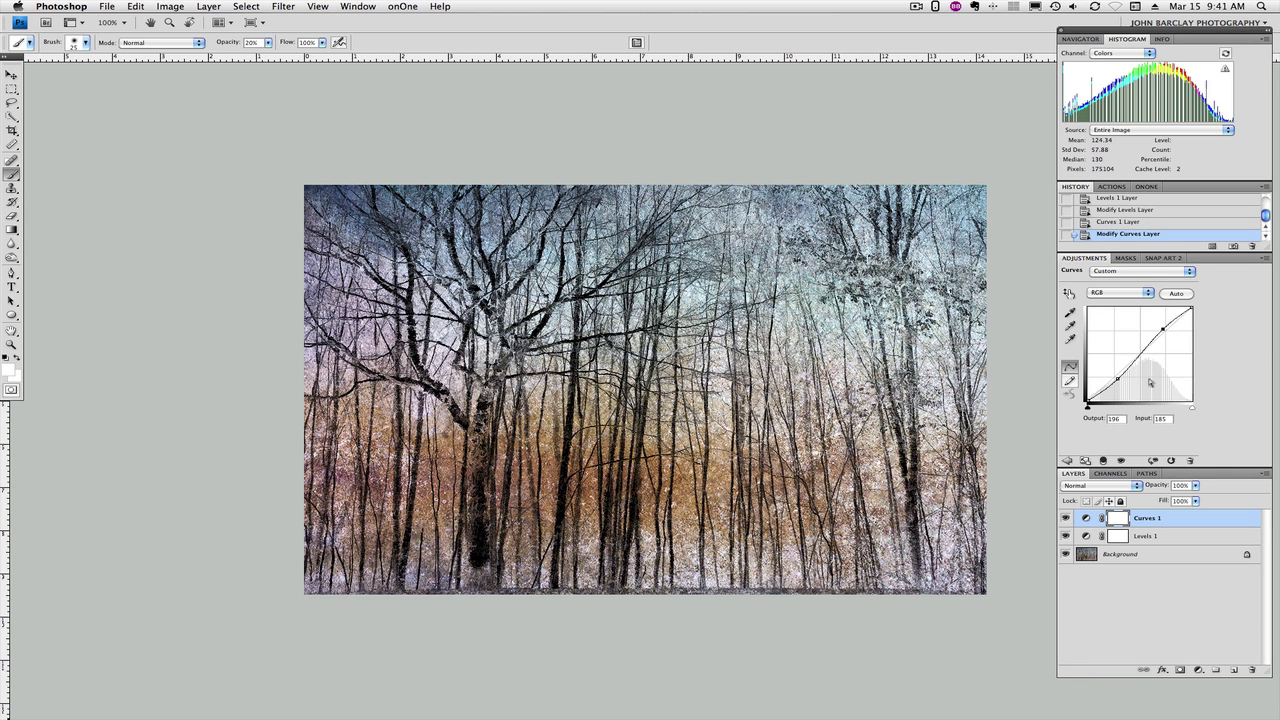